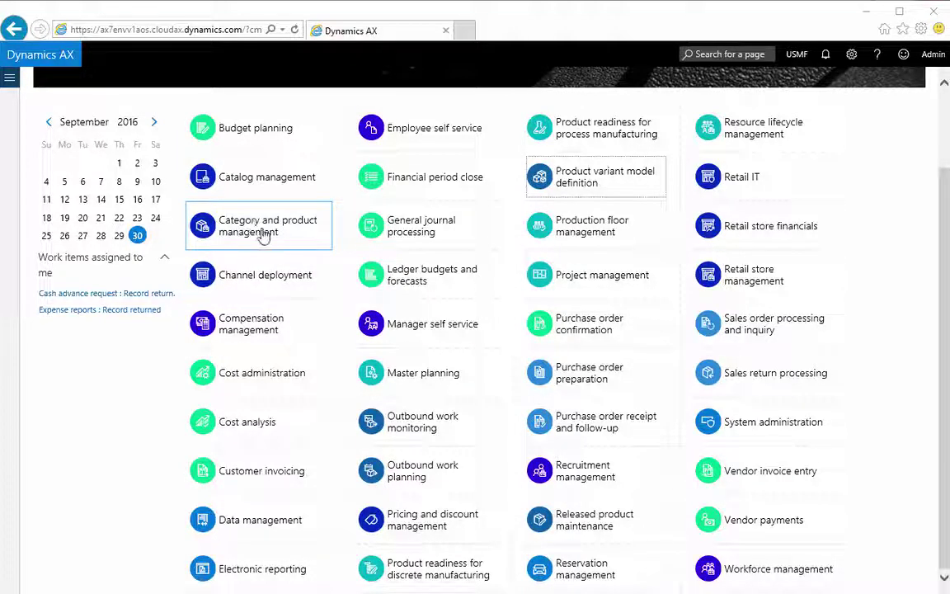
- Show the released products list in Category and product management and open the New menu
click(278, 234)
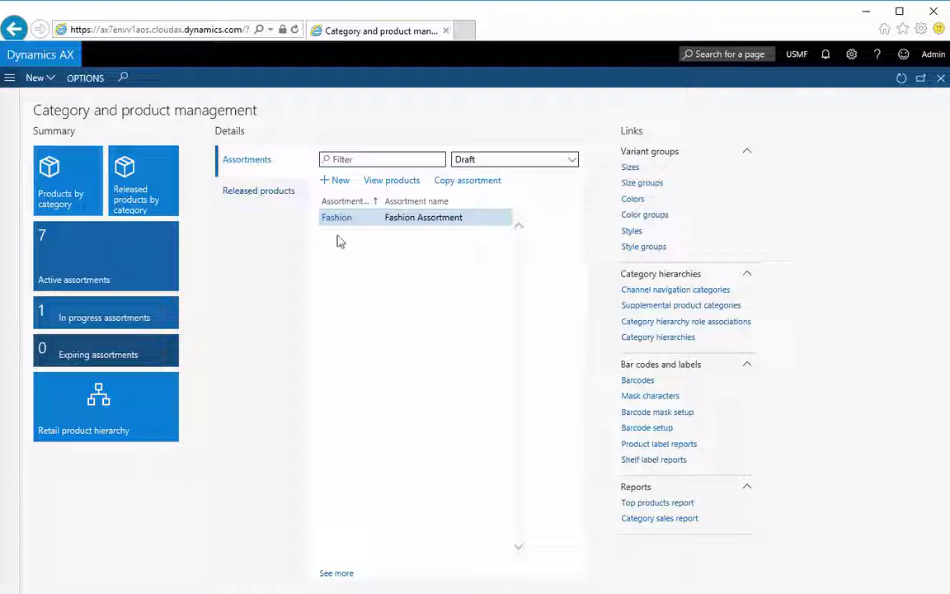
click(265, 196)
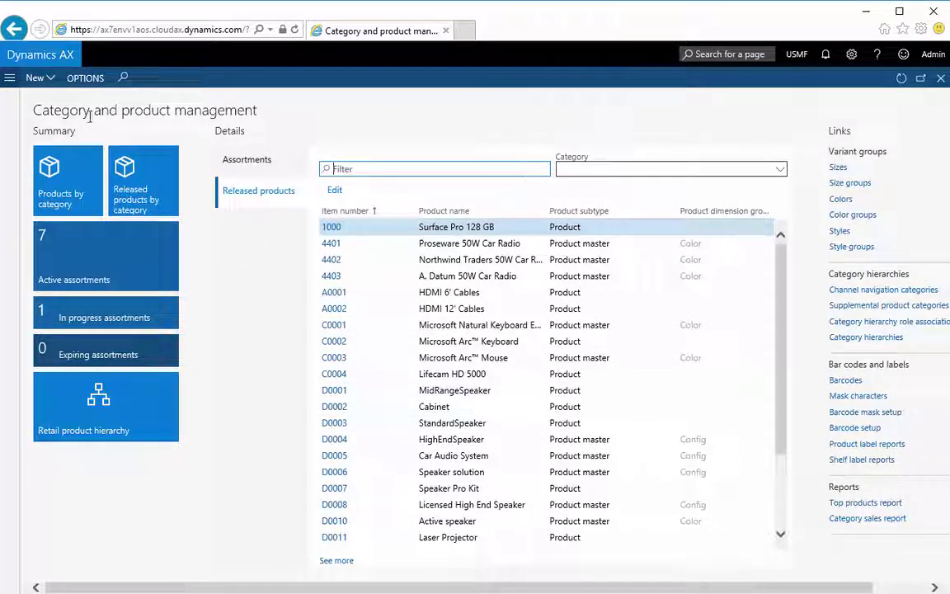
click(52, 80)
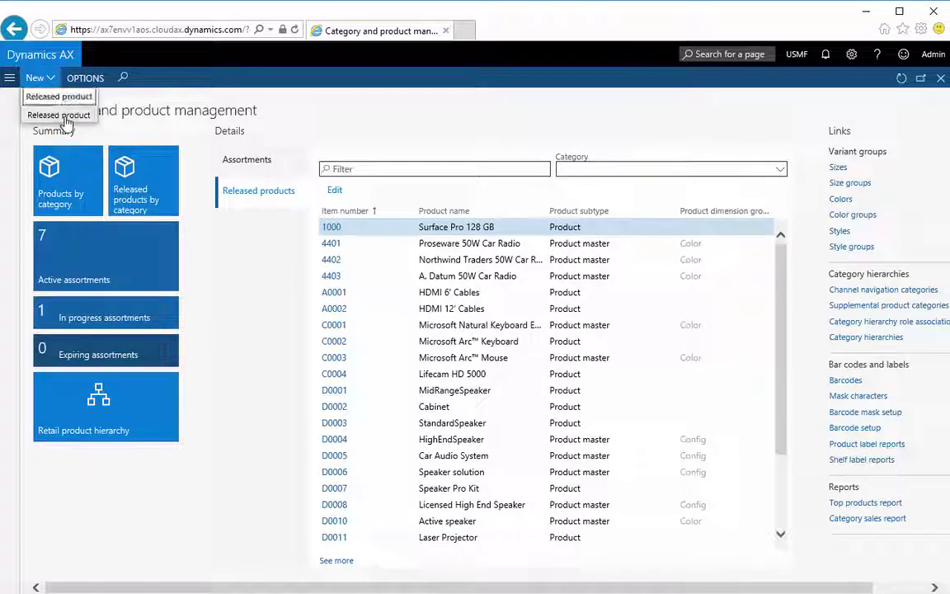
- Start a new released product and enter X102 as its product number and name
click(59, 115)
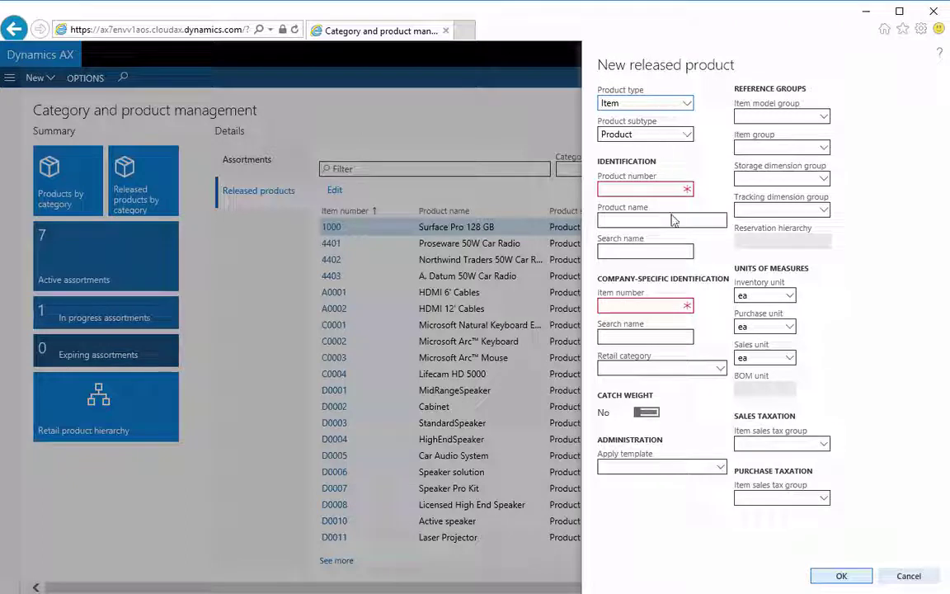
click(662, 189)
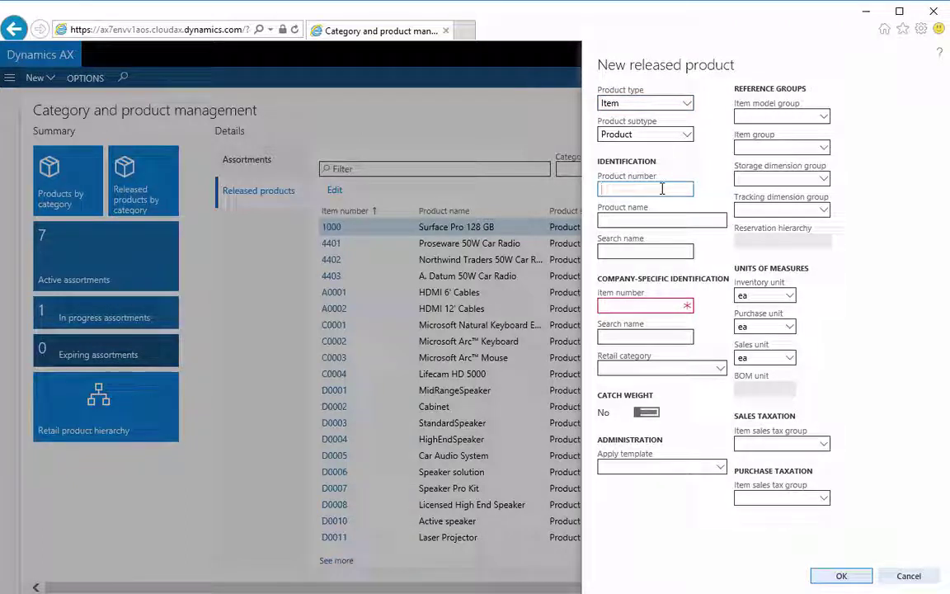
key(Tab)
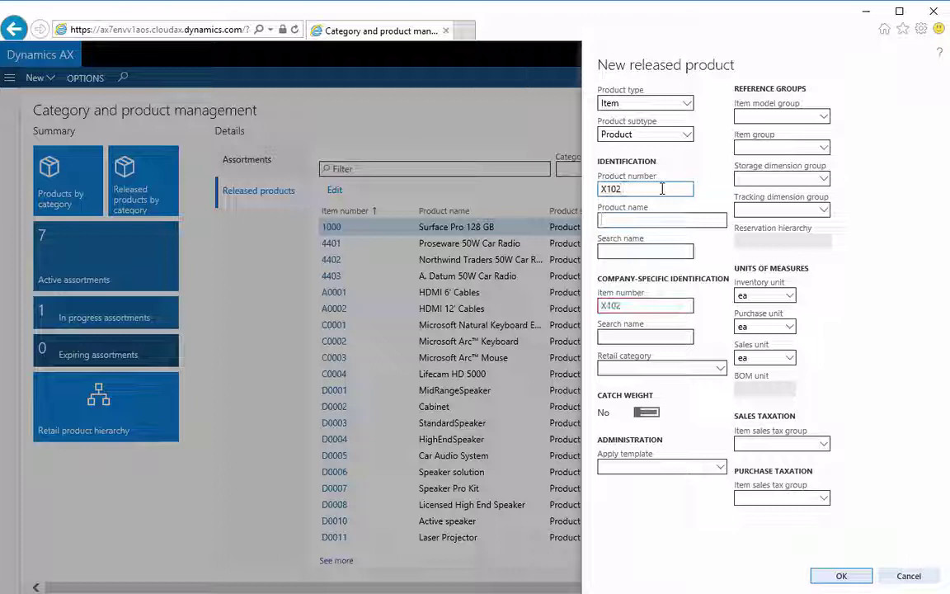
text(X102)
key(Tab)
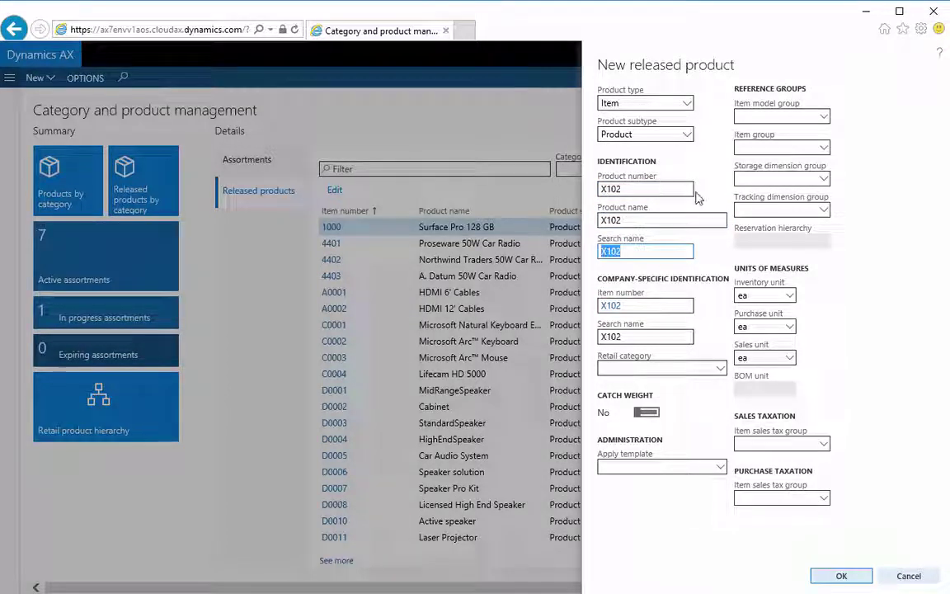
- Assign groups FIFO, TV&Video, SiteWH and tracking None, then create the product
click(823, 117)
click(753, 165)
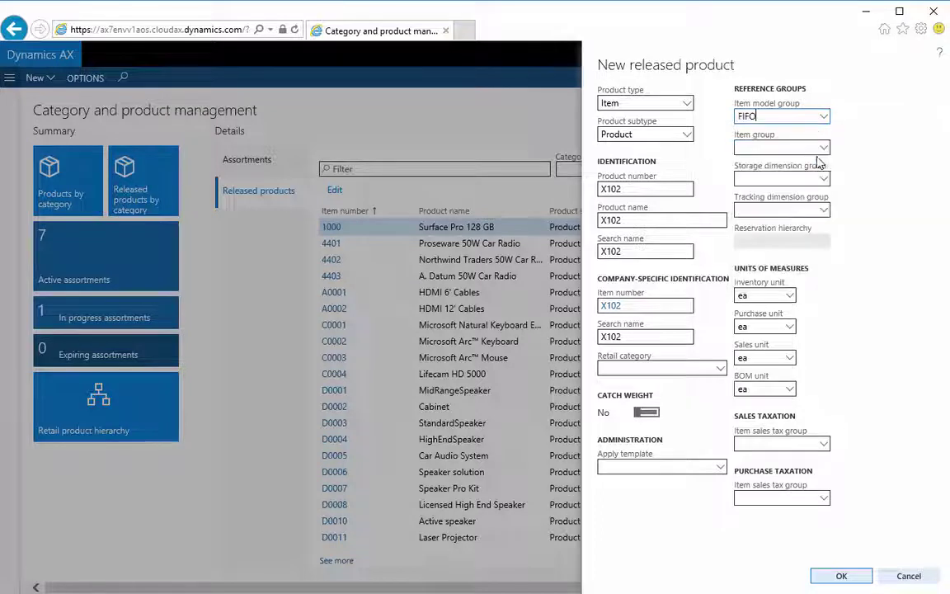
click(825, 150)
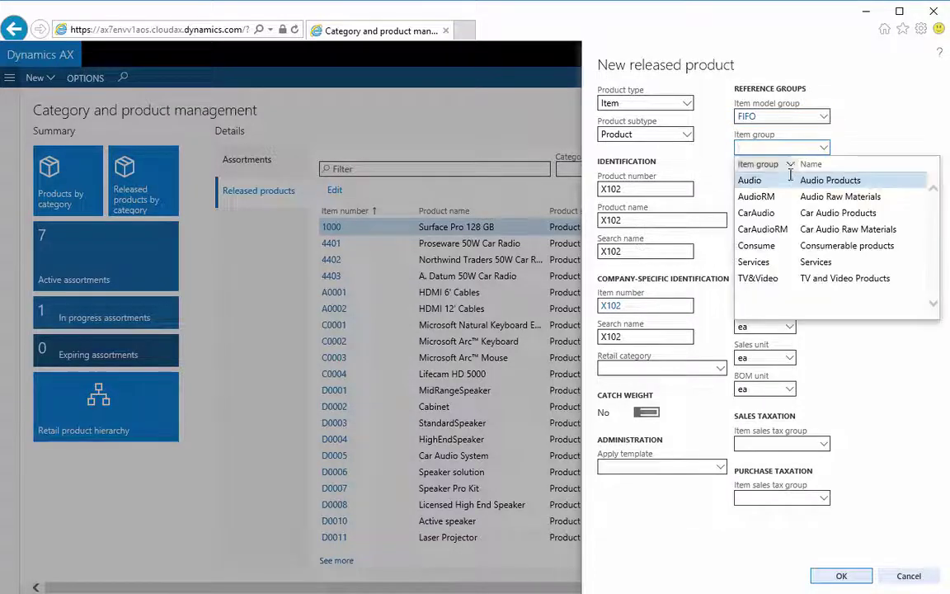
click(758, 278)
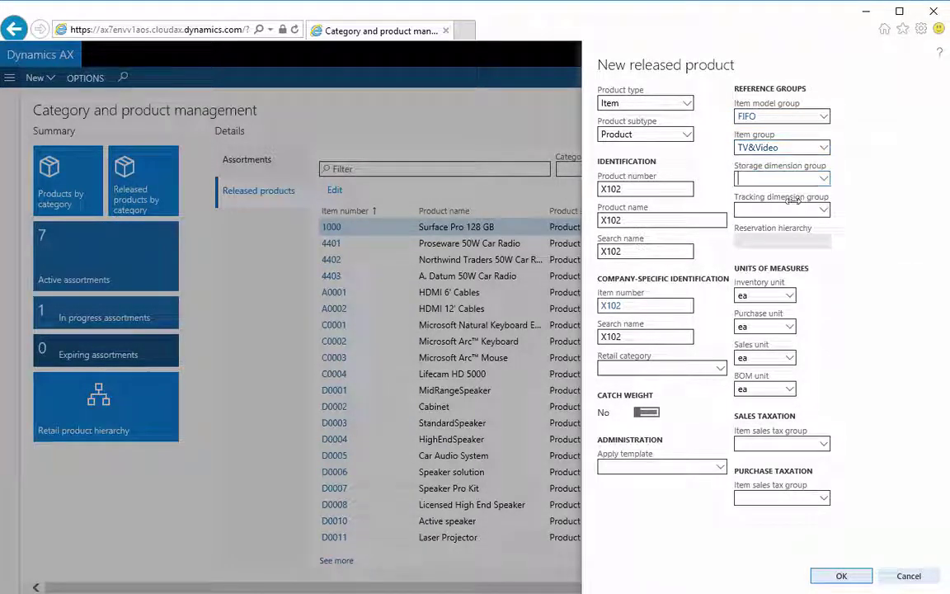
click(823, 178)
click(776, 229)
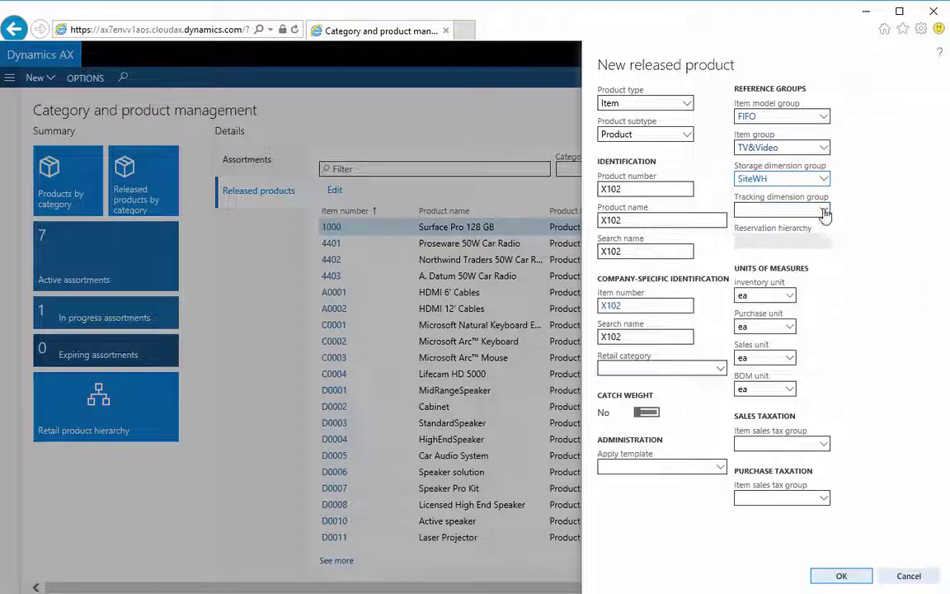
click(823, 210)
click(804, 293)
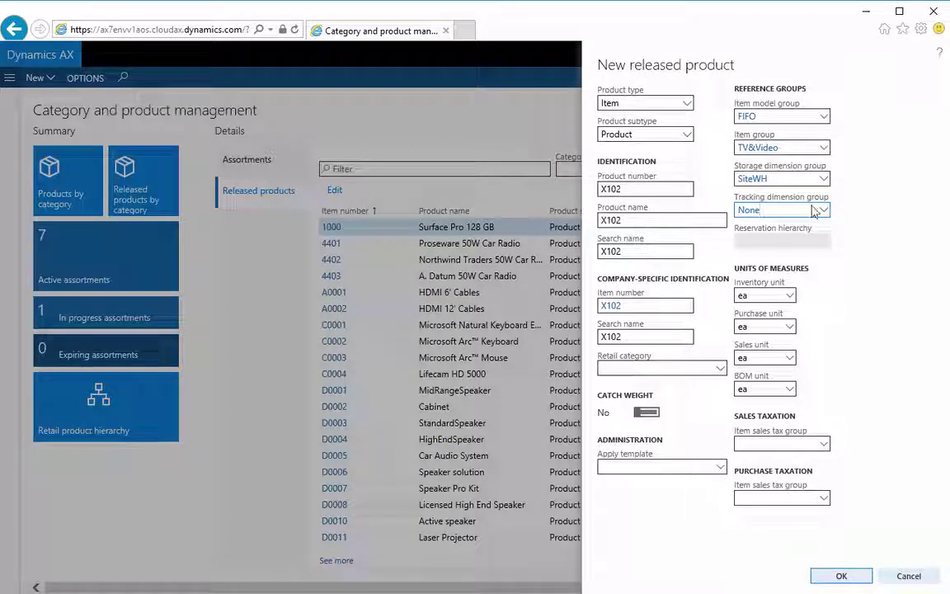
click(837, 578)
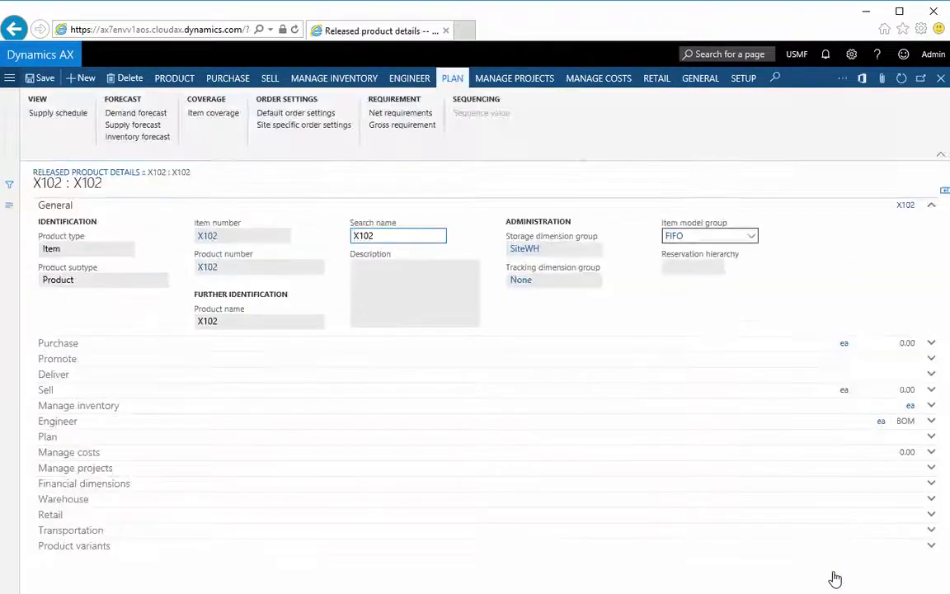
- Set X102's purchase price to 50
click(97, 346)
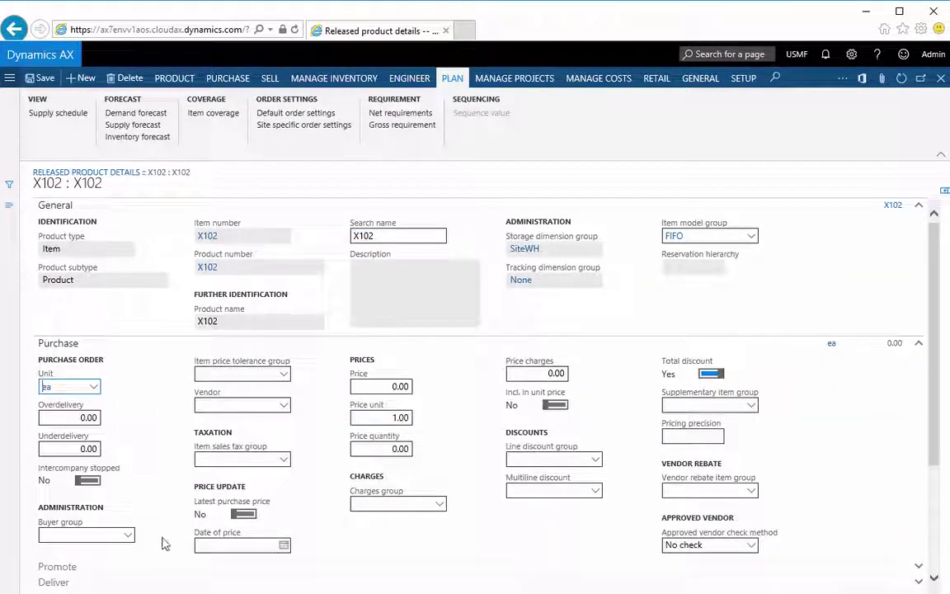
click(381, 387)
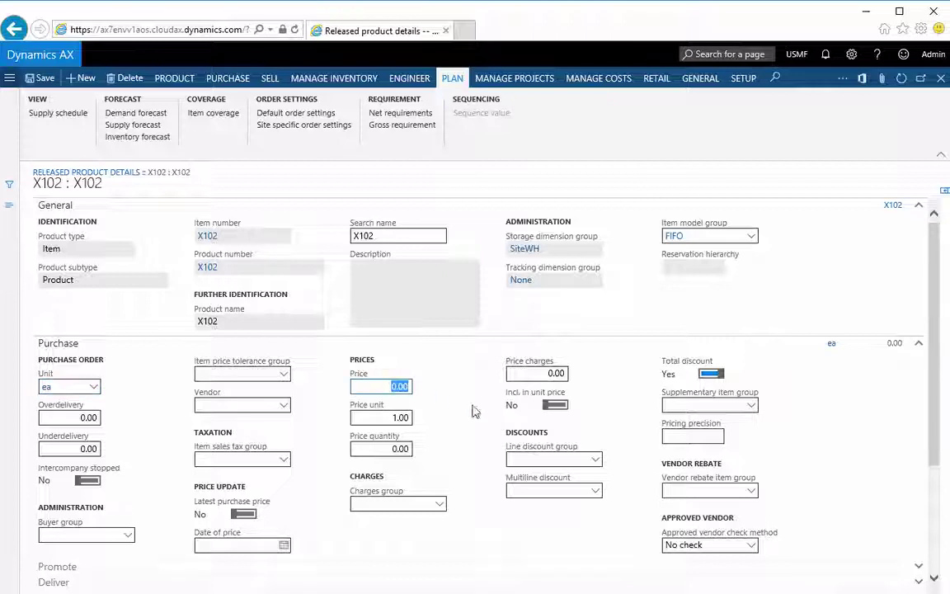
text(50)
key(Tab)
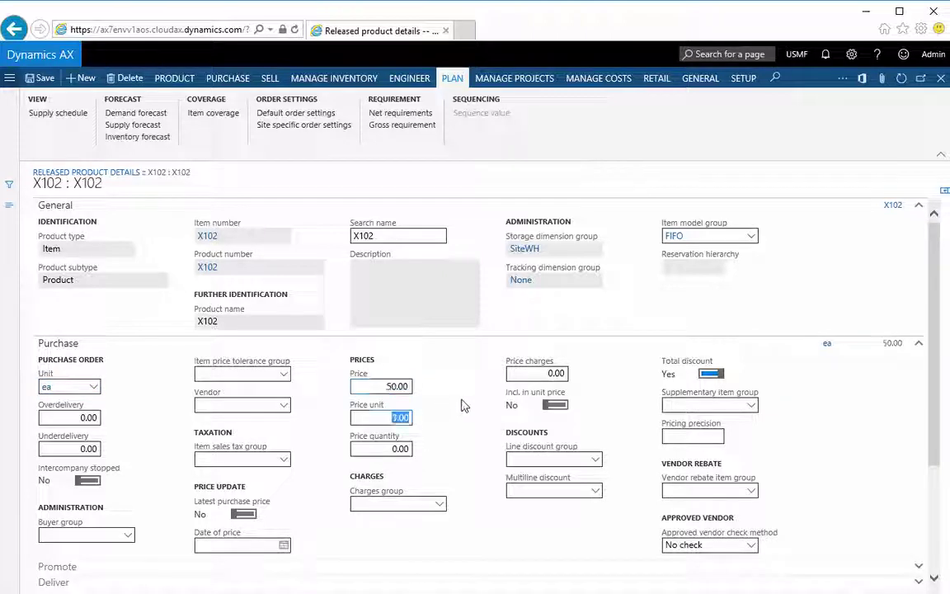
click(924, 352)
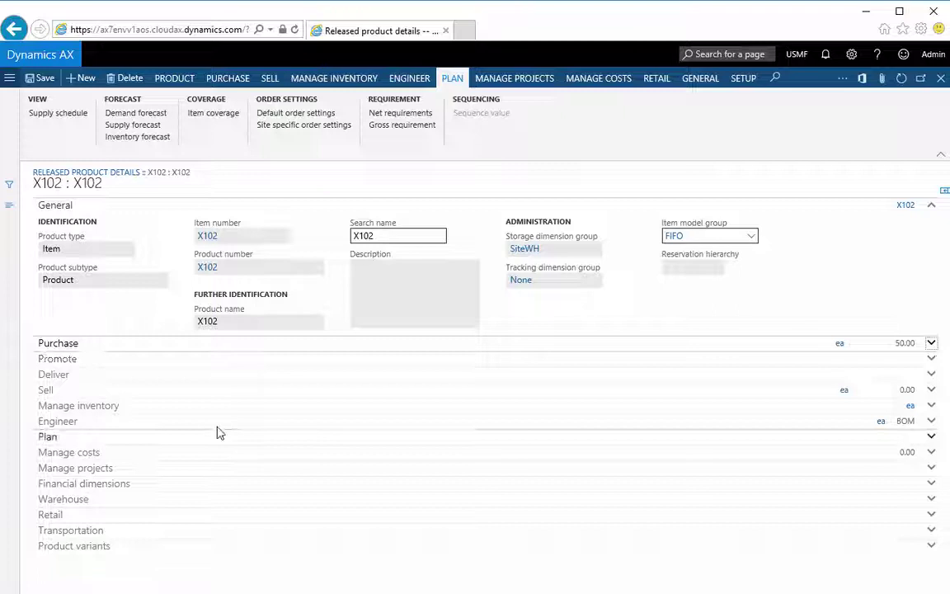
- Set X102's base sales price to 100
click(201, 392)
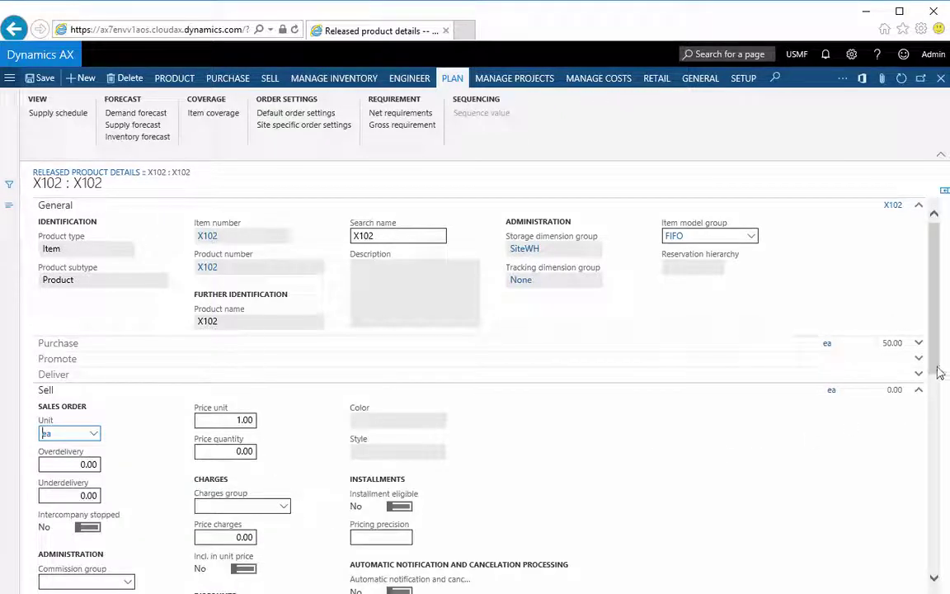
drag(939, 373, 937, 512)
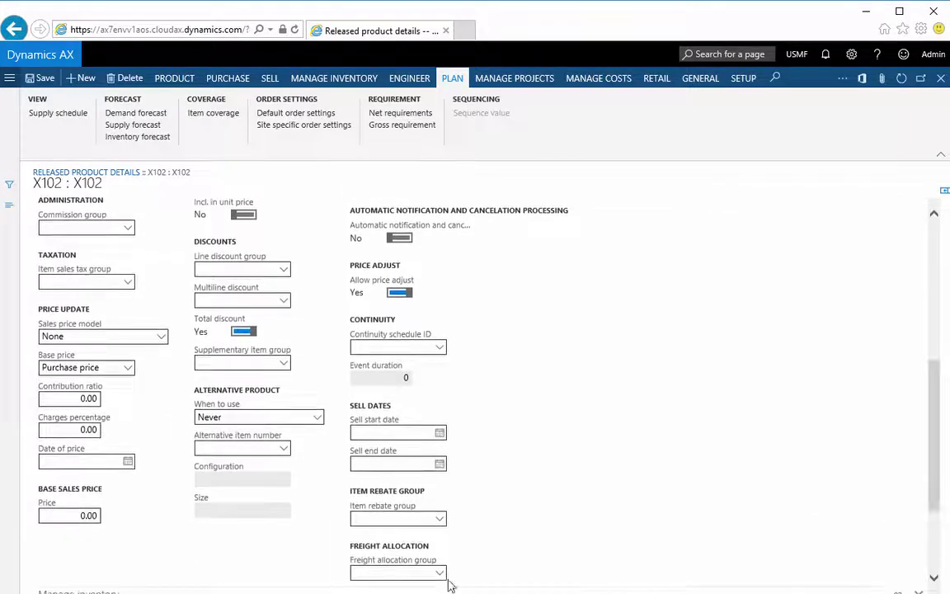
click(84, 515)
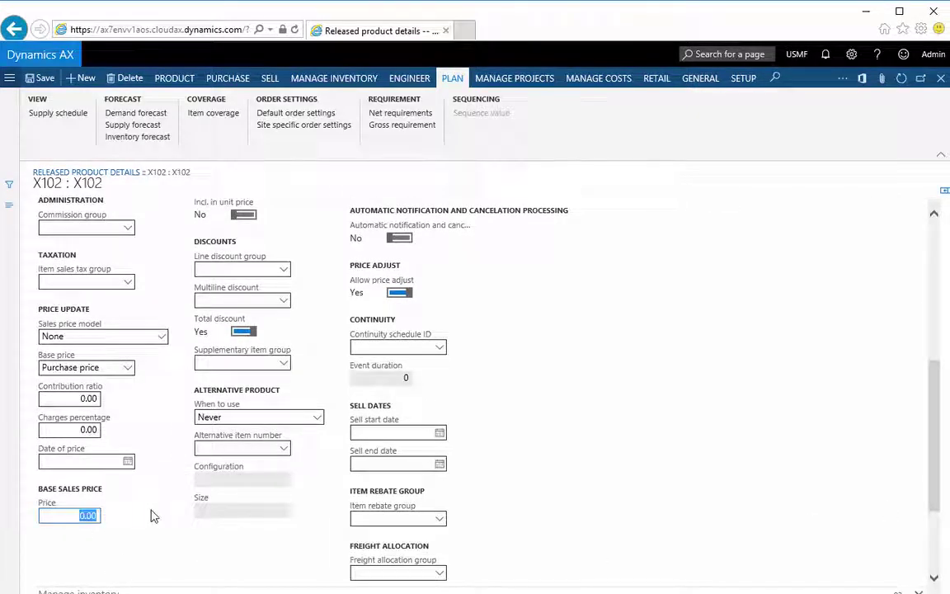
text(100)
key(Tab)
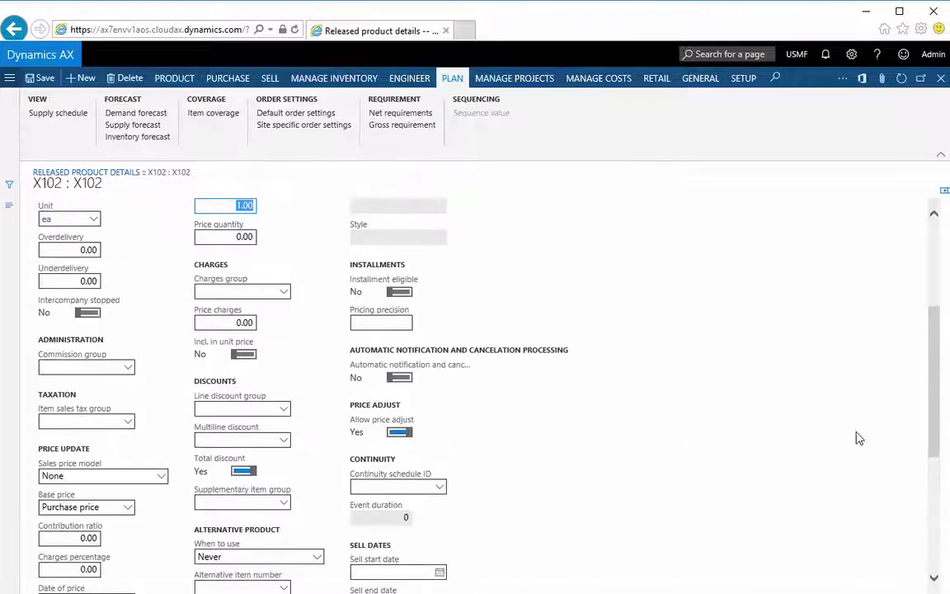
drag(925, 420, 919, 314)
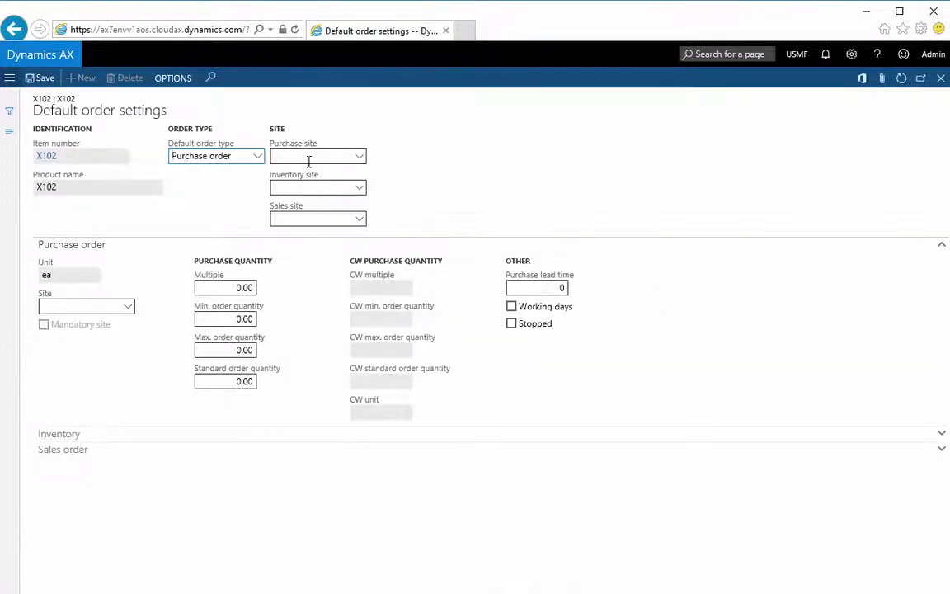
- Set X102's default purchase, inventory and sales sites to 2 and return to product details
click(307, 158)
text(2)
key(Tab)
text(2)
key(Tab)
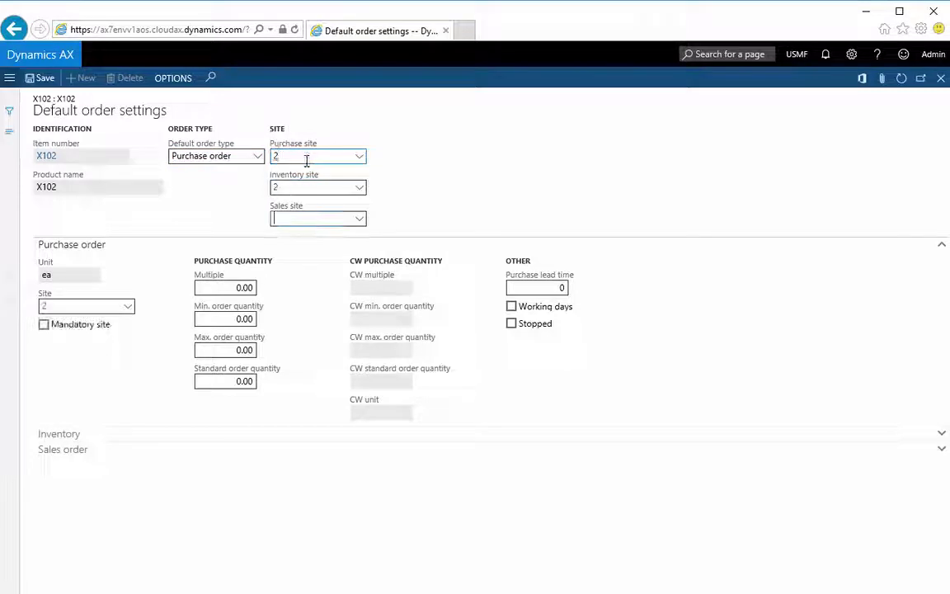
text(2)
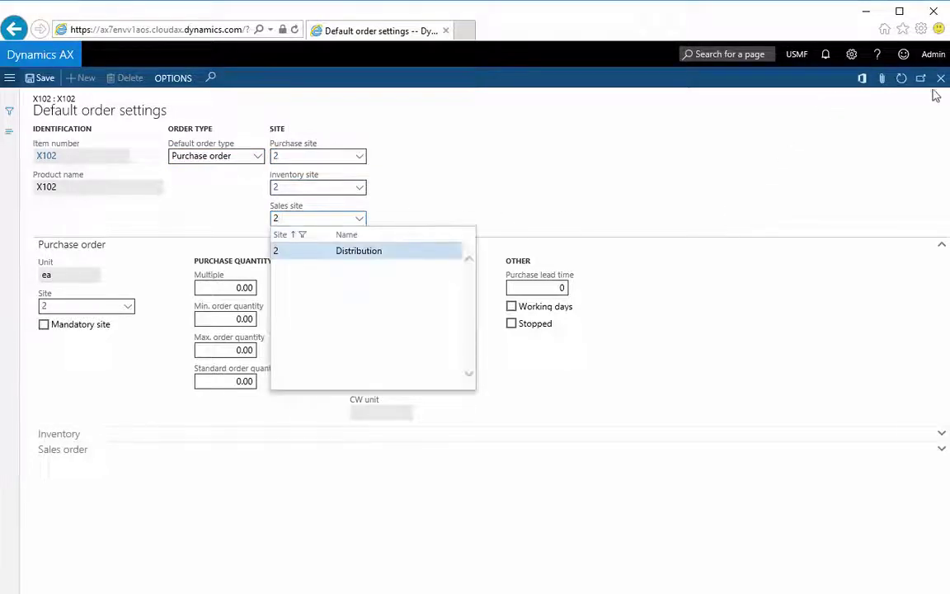
click(939, 81)
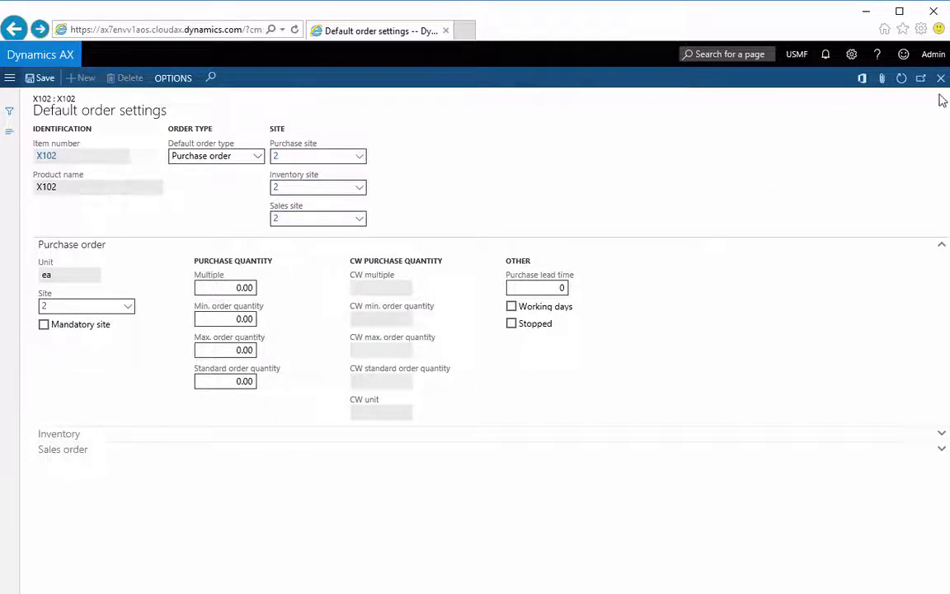
click(941, 78)
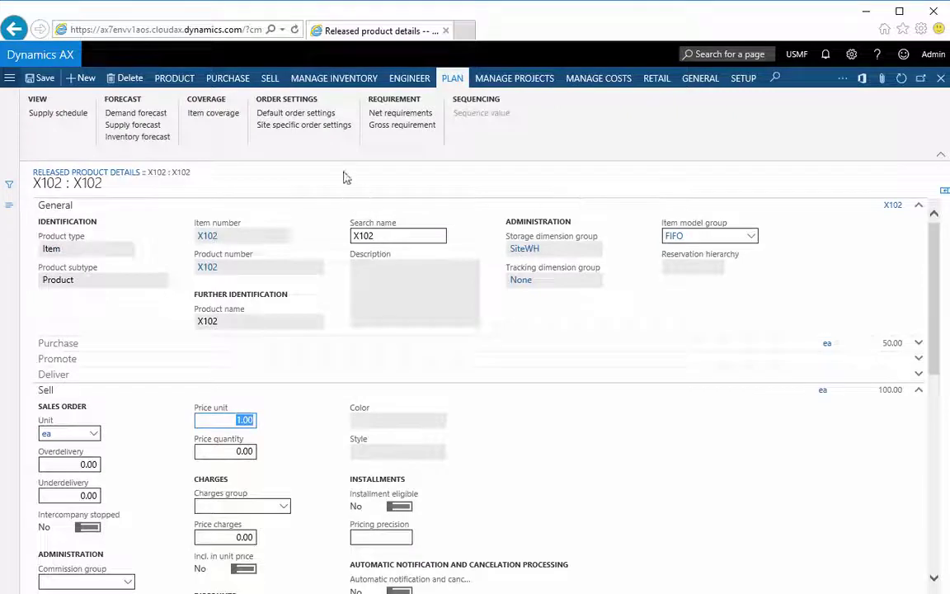
- Add a site 2 order setting for X102 using warehouse 21 for purchase, inventory and sales
click(327, 128)
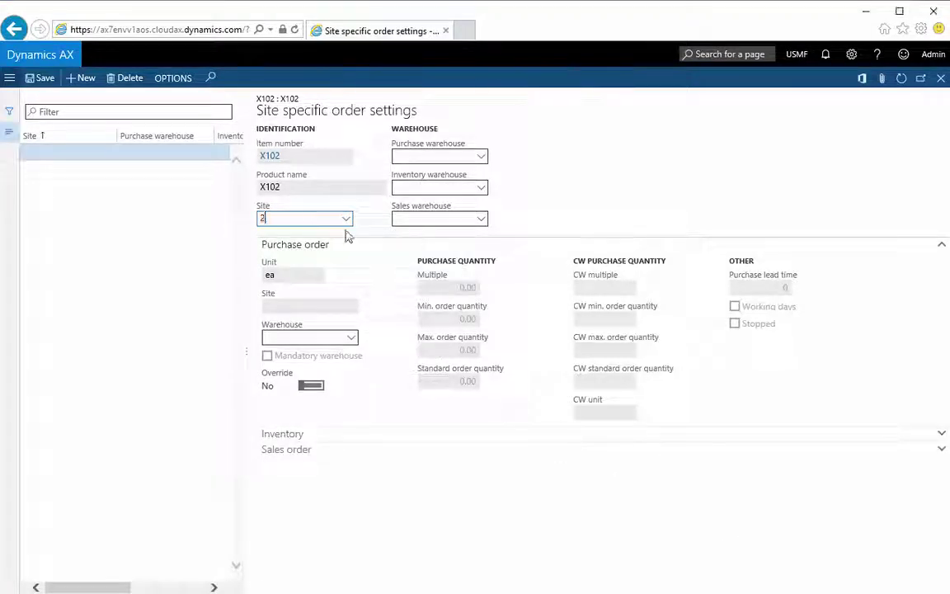
key(Tab)
text(21)
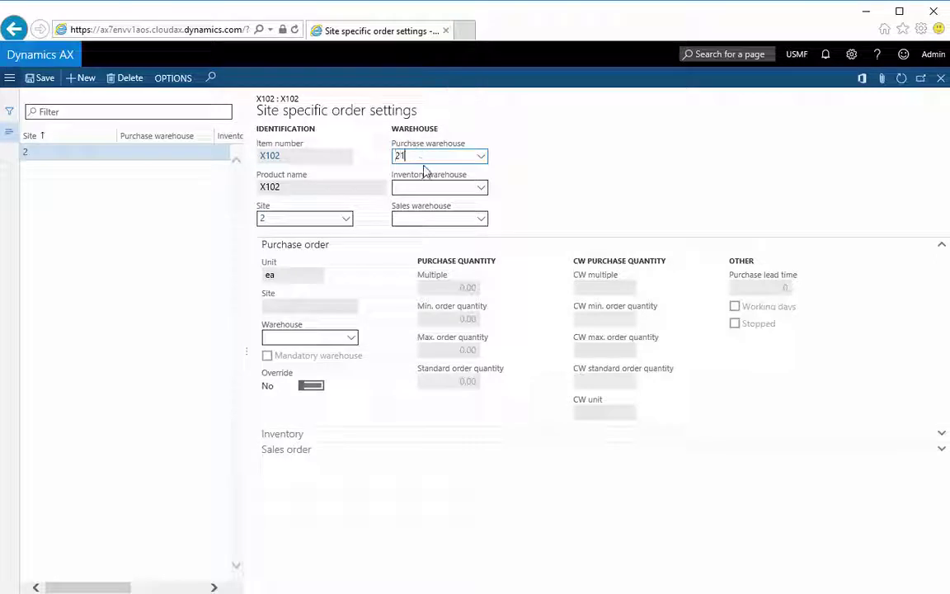
key(Tab)
text(21)
key(Tab)
text(21)
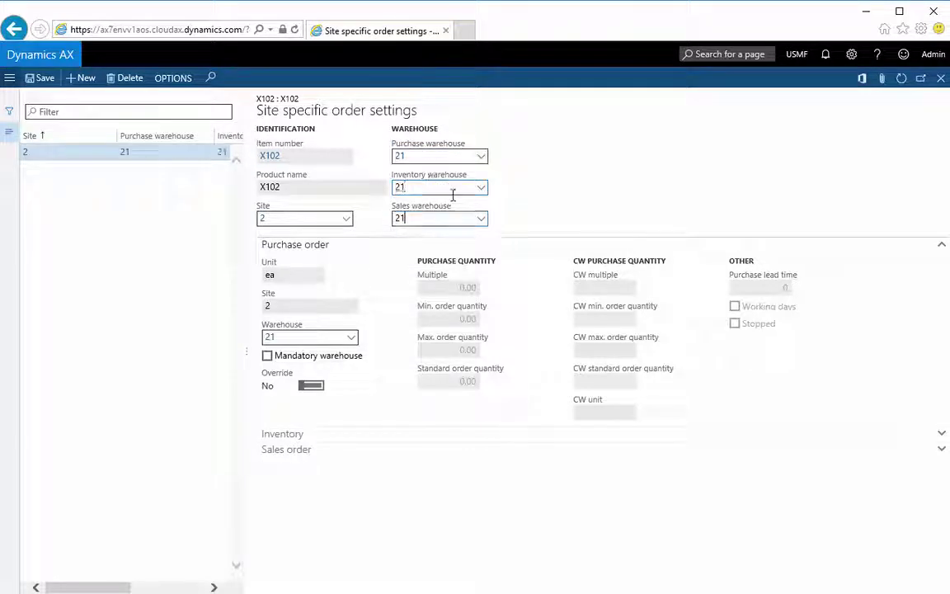
key(Tab)
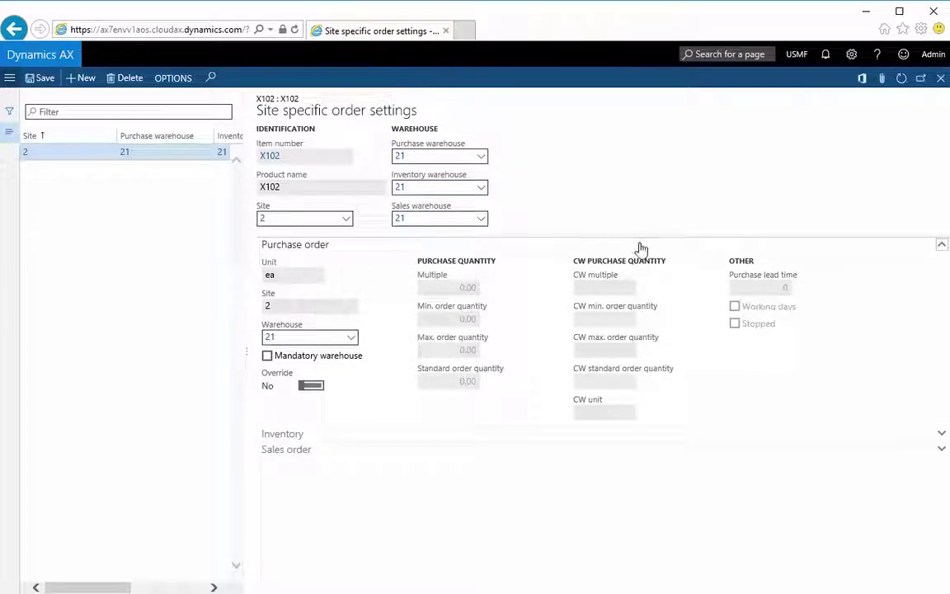
click(941, 77)
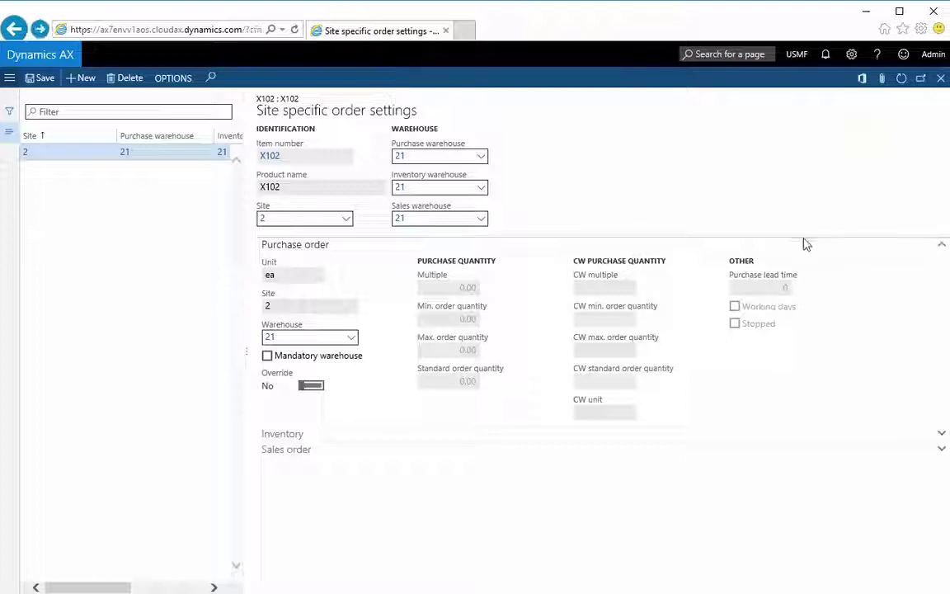
- Return to the released products list and filter it by X102
click(941, 77)
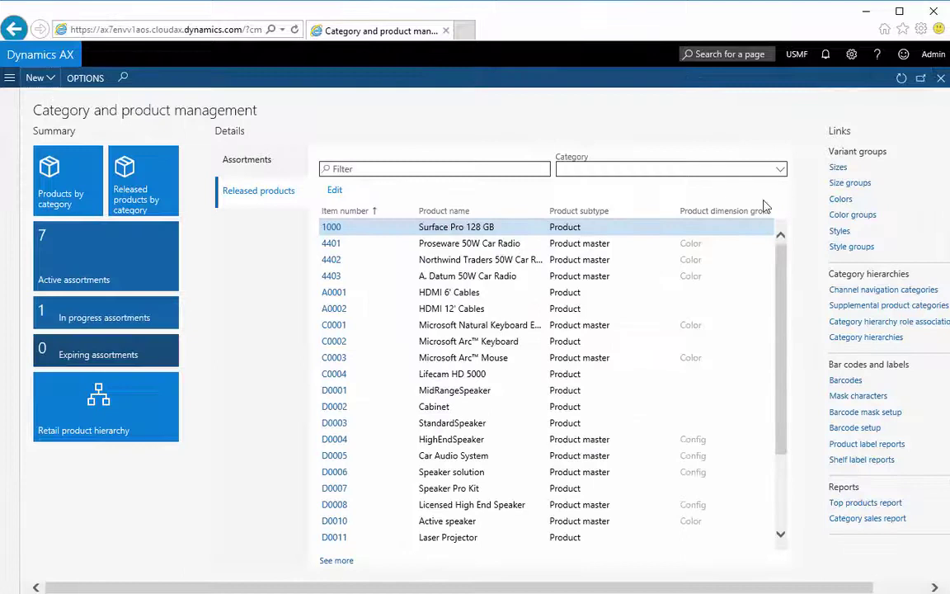
click(400, 169)
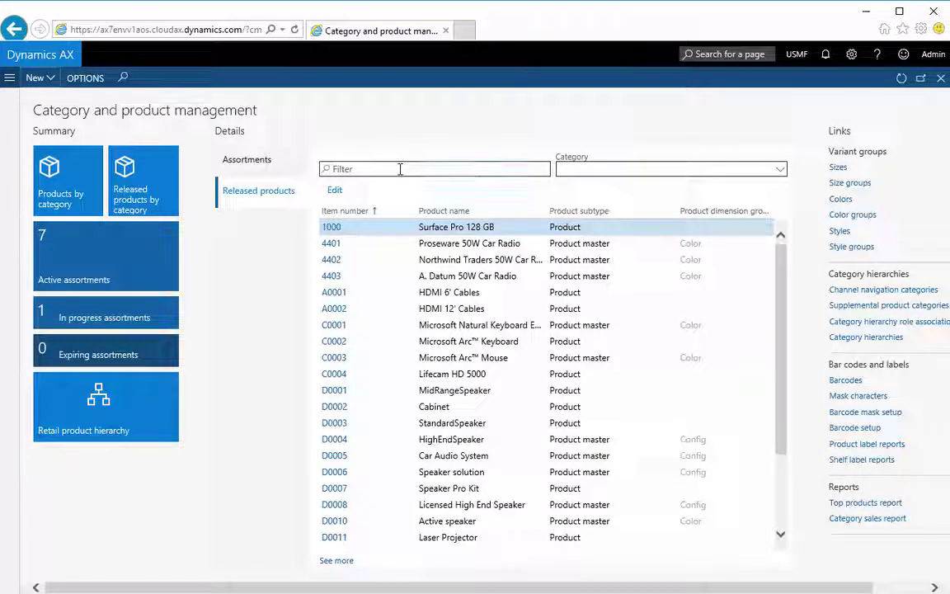
text(X102)
key(Return)
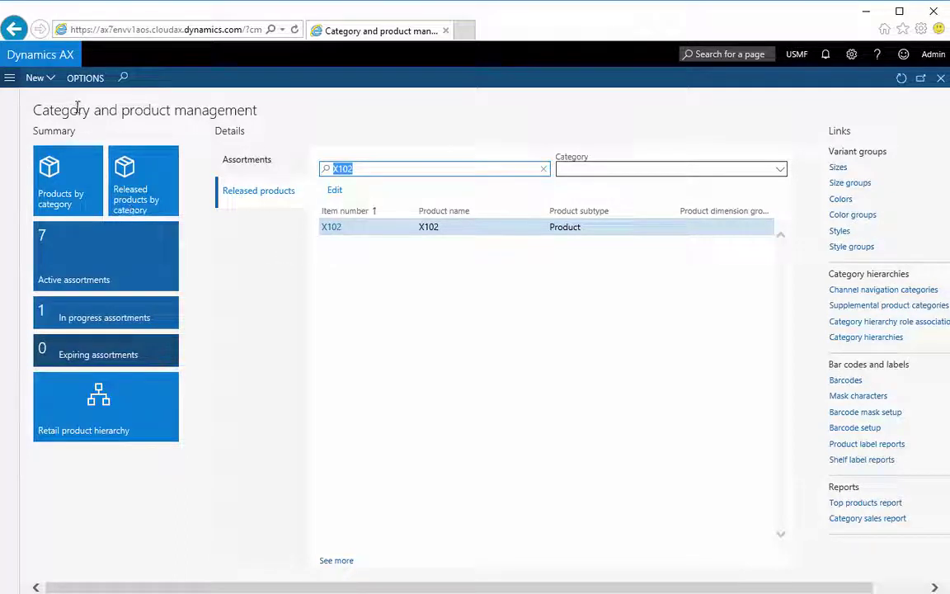
- Go from the home dashboard through Product information management to the Released products list
click(58, 55)
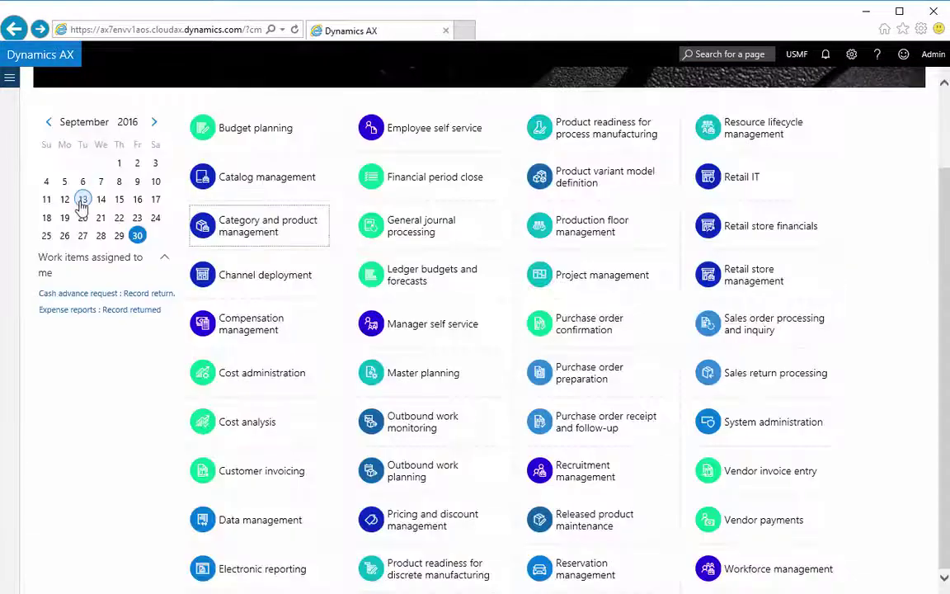
click(9, 82)
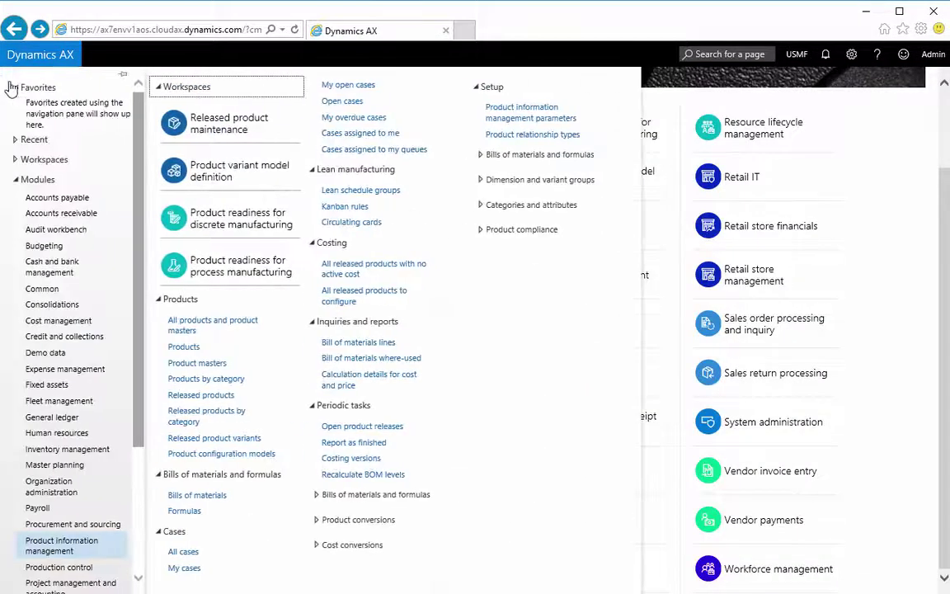
click(141, 238)
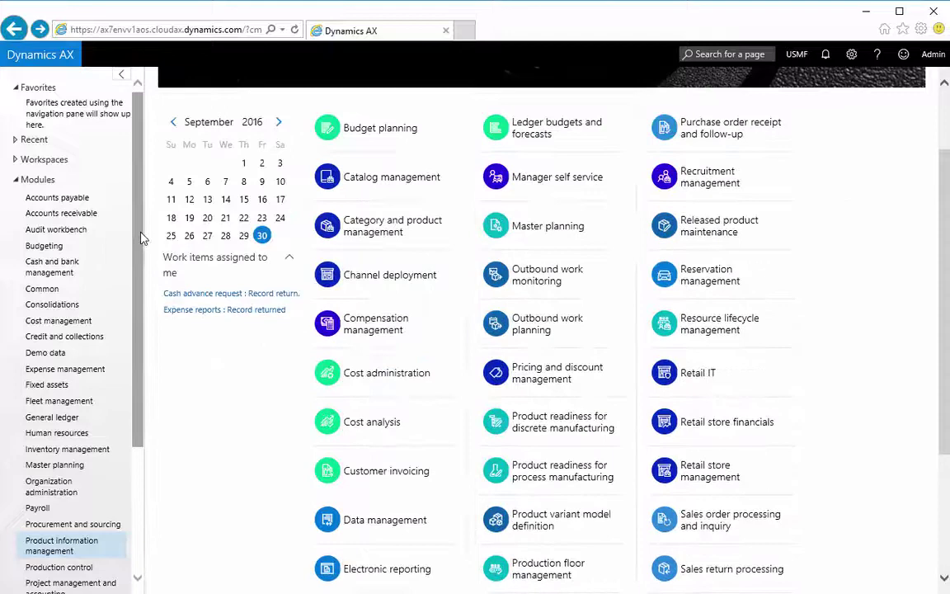
click(58, 549)
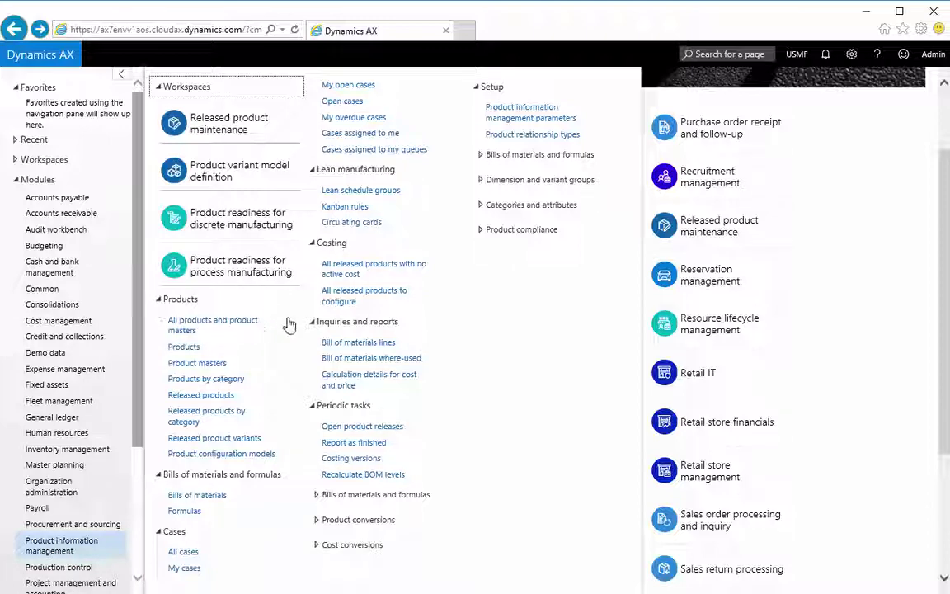
click(191, 397)
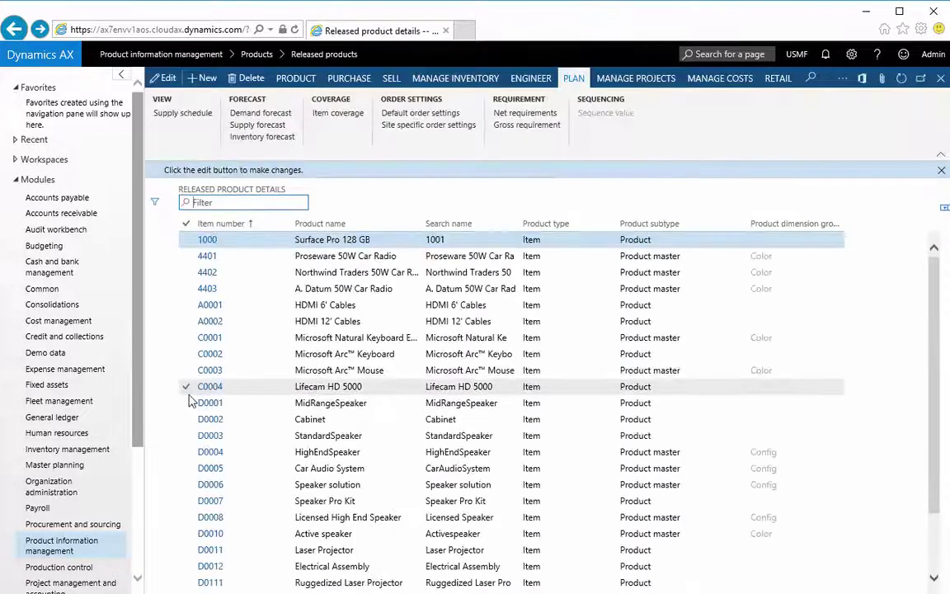
- Start a new released product and enter X103 as its number and name
click(120, 74)
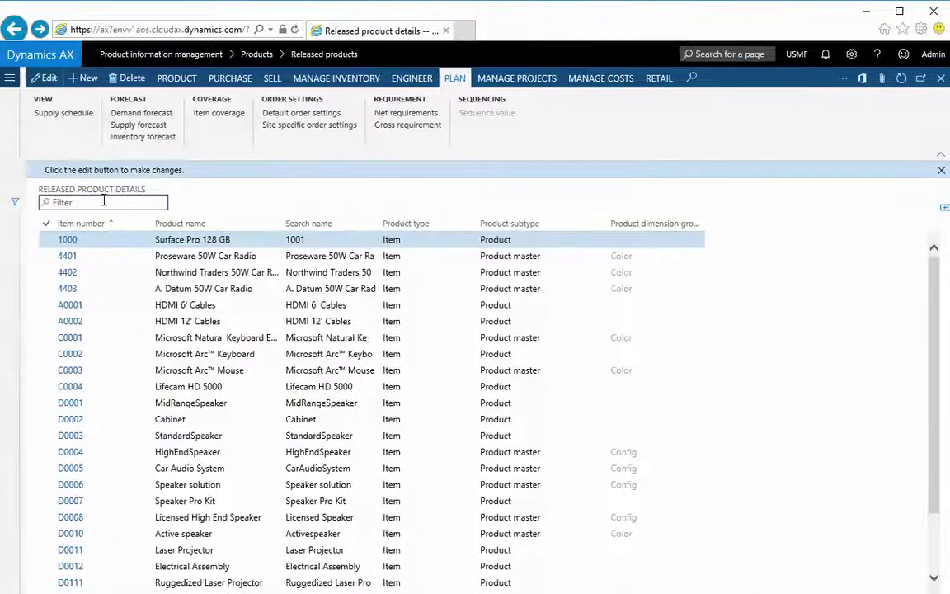
click(73, 86)
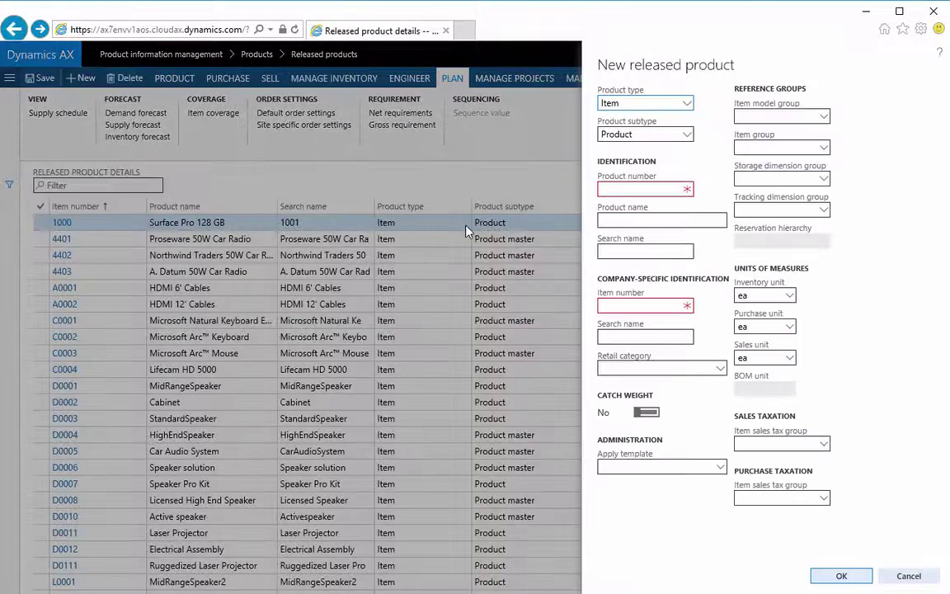
click(627, 190)
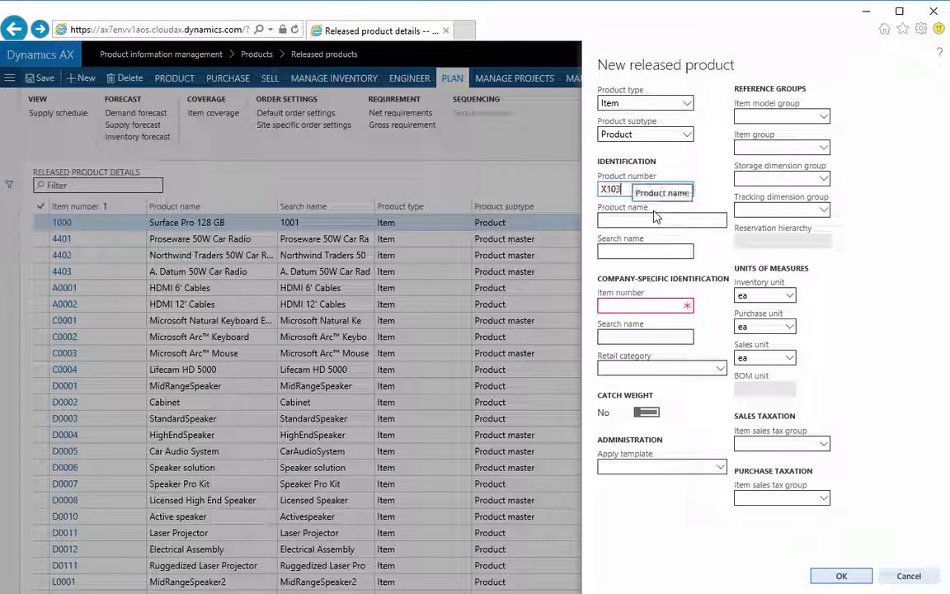
click(668, 220)
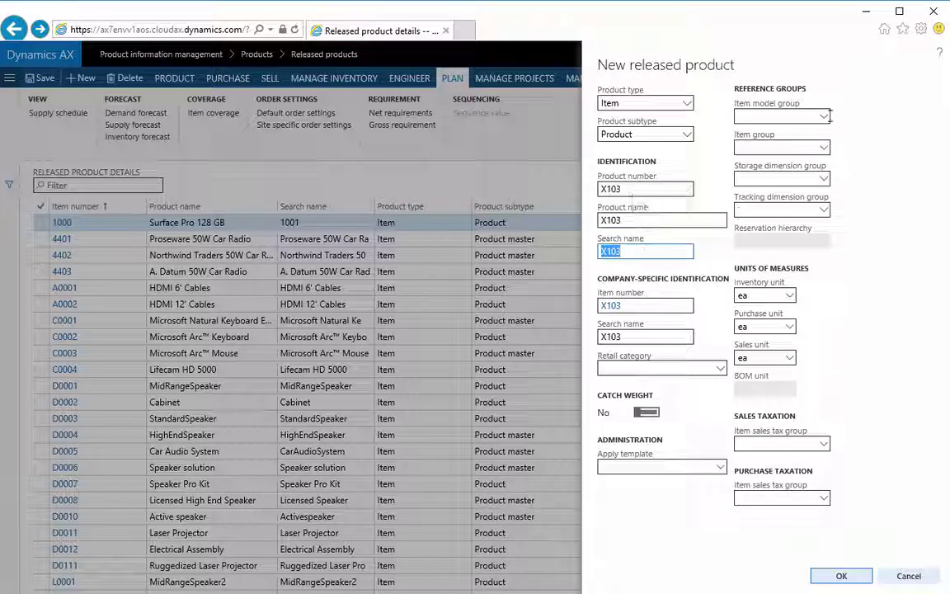
- Assign X103 groups FIFO, TV&Video, SiteWH and tracking dimension None
click(750, 116)
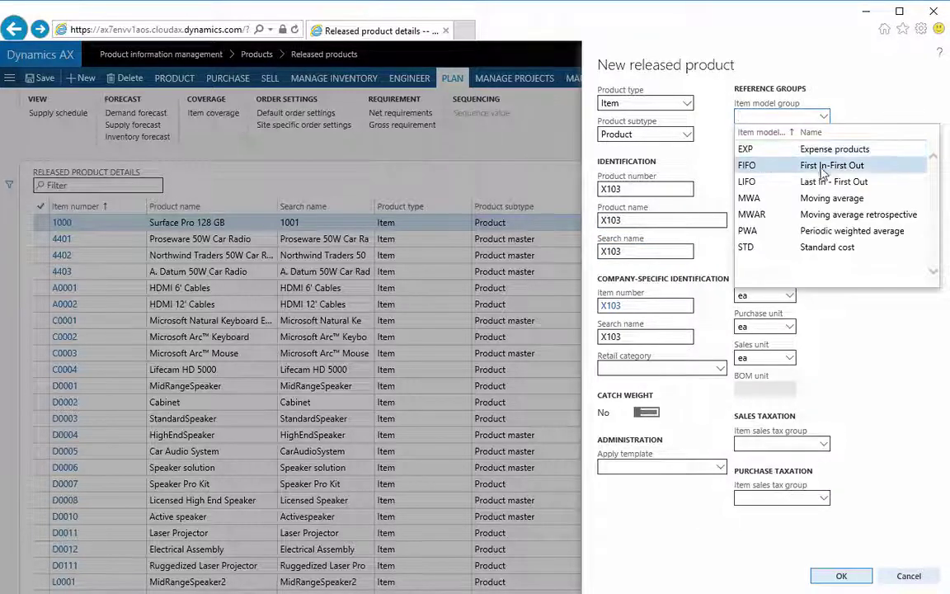
click(765, 166)
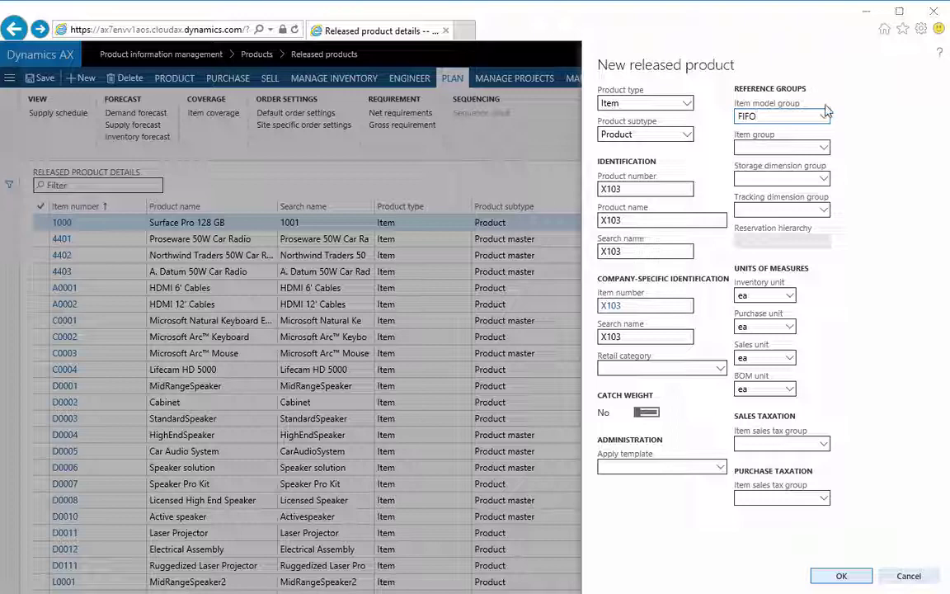
click(825, 148)
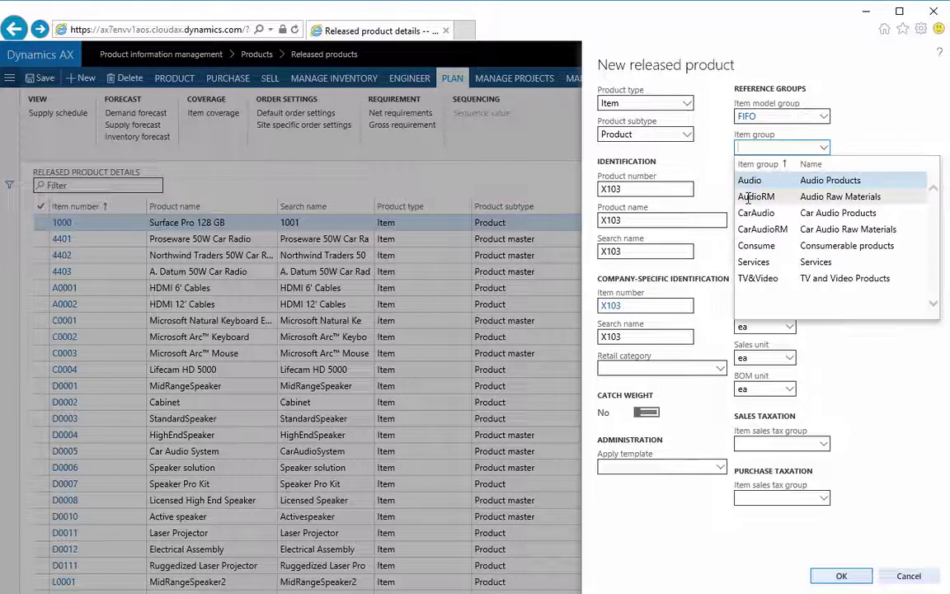
click(760, 277)
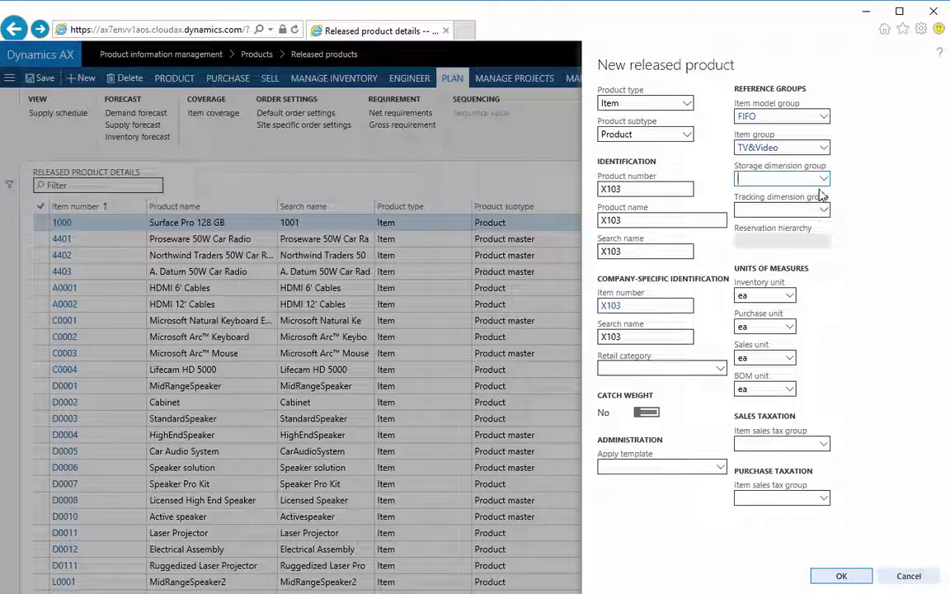
click(823, 179)
click(758, 228)
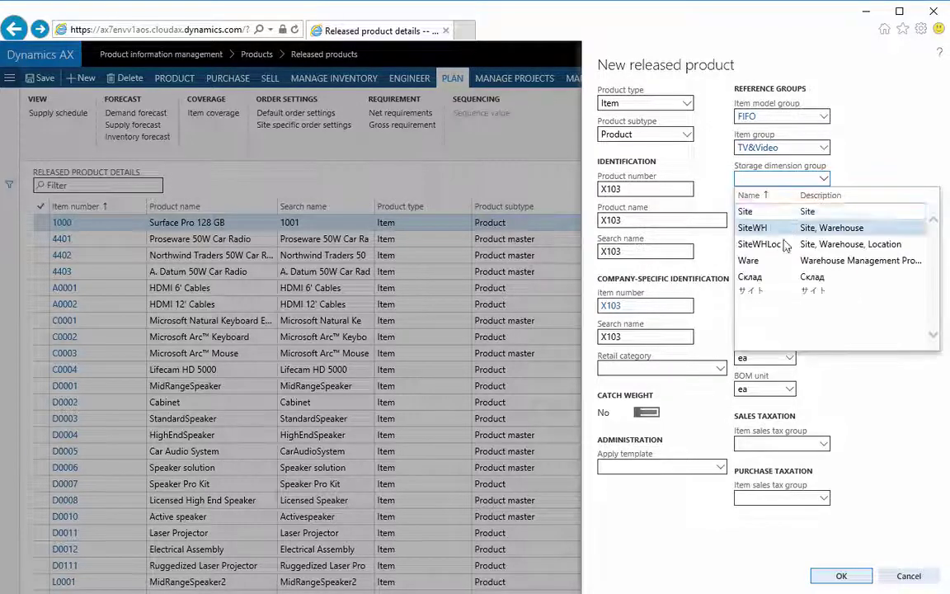
click(822, 211)
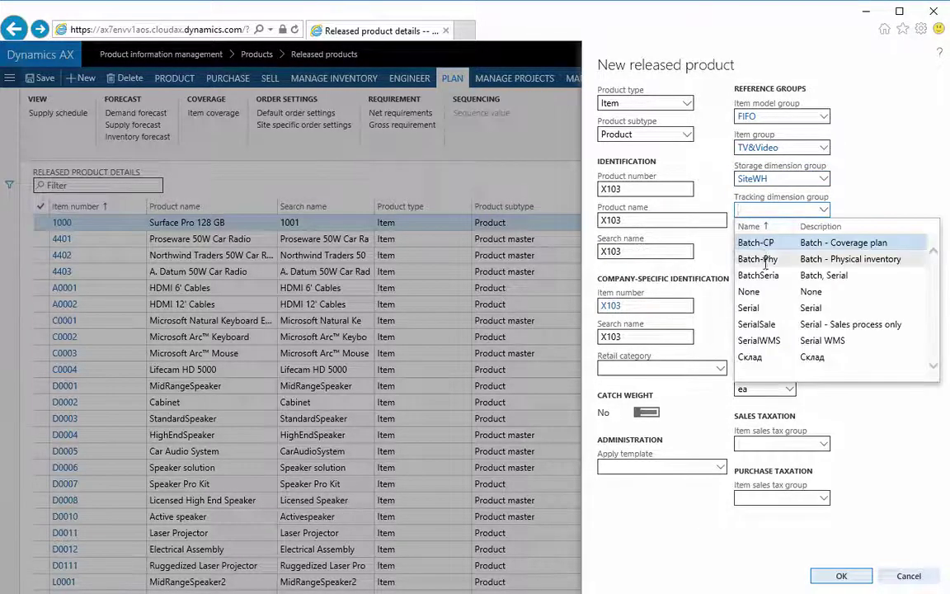
key(Return)
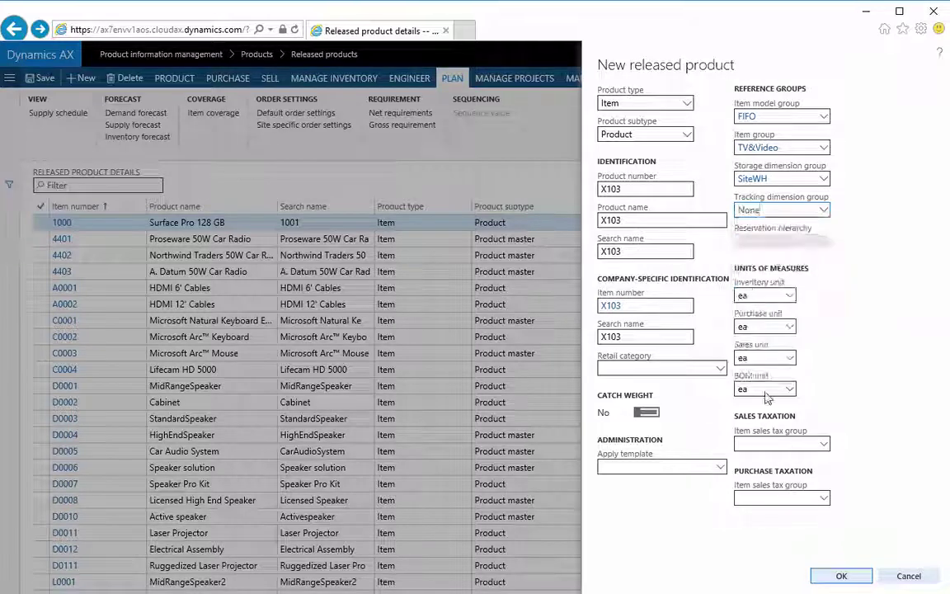
- Create X103 and set its purchase price to 50
click(842, 577)
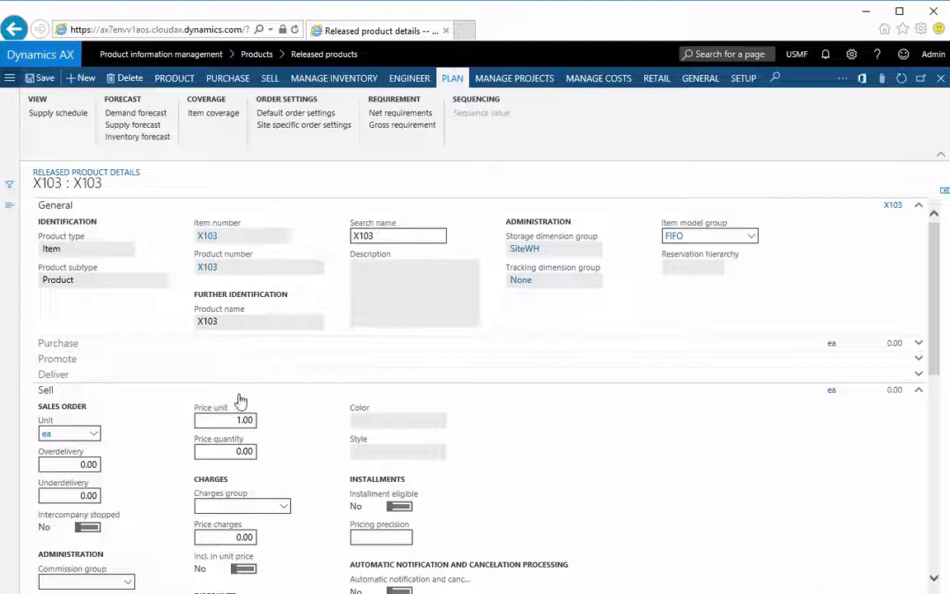
click(59, 343)
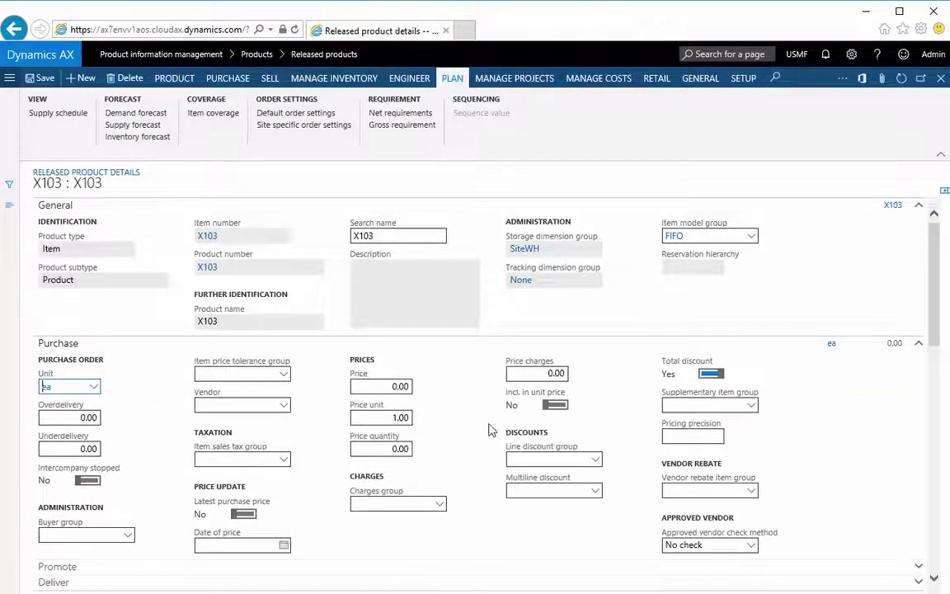
click(381, 385)
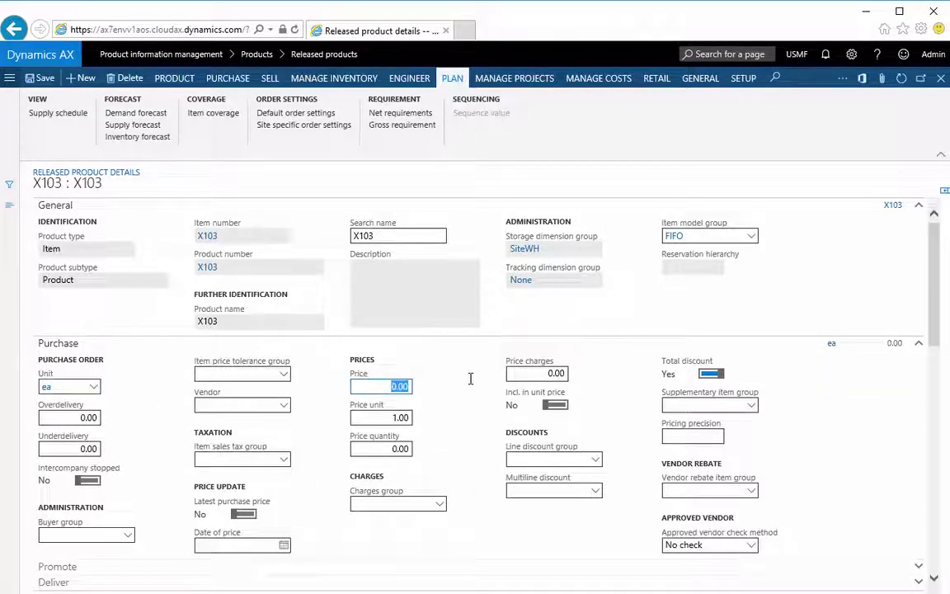
text(50)
key(Tab)
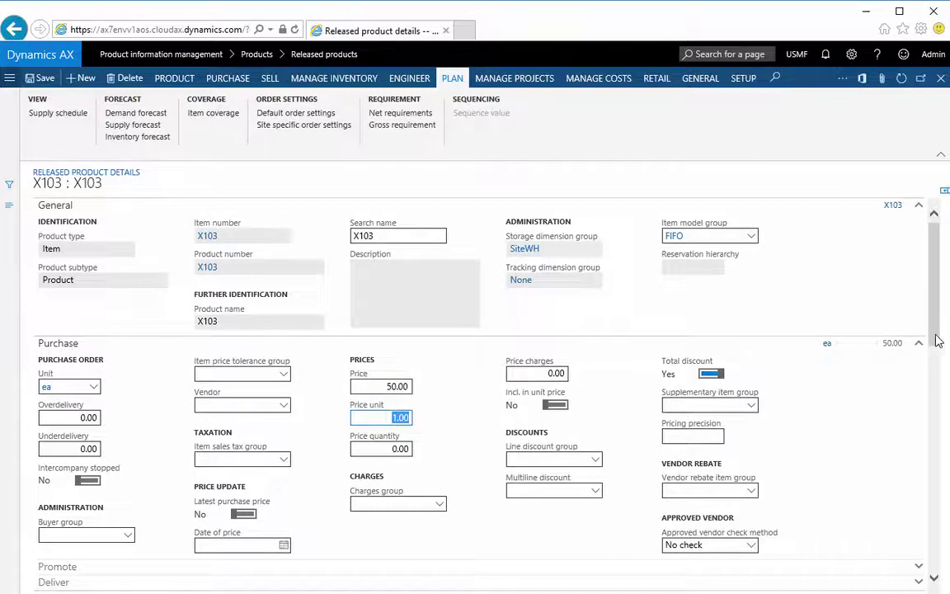
drag(937, 340, 949, 488)
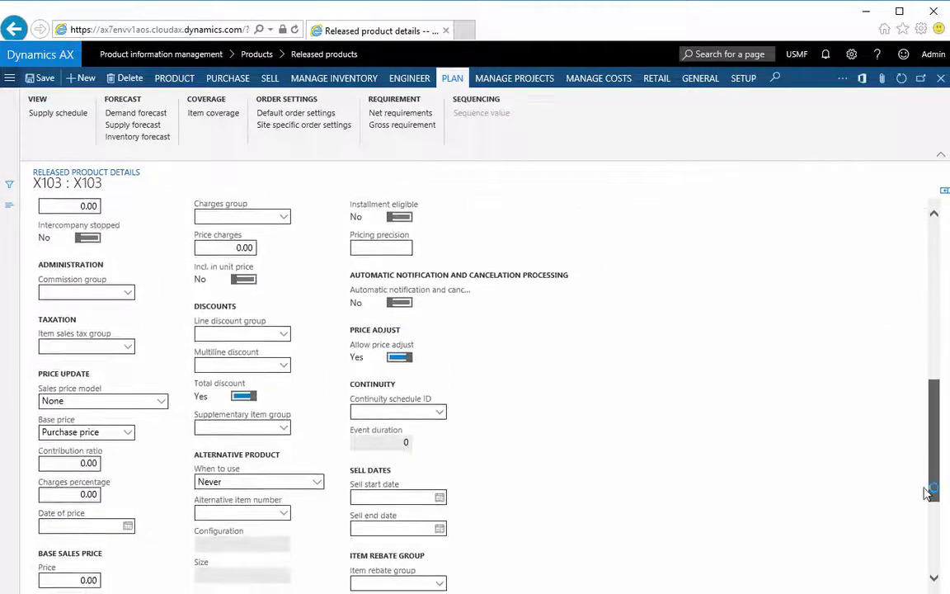
- Enter a base sales price of 1 for X103
click(78, 584)
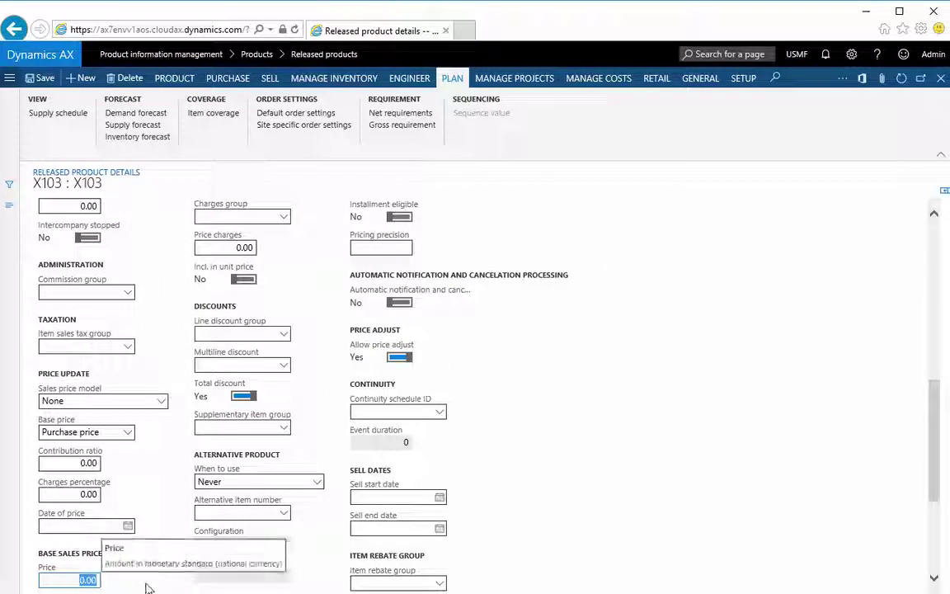
text(1)
key(Tab)
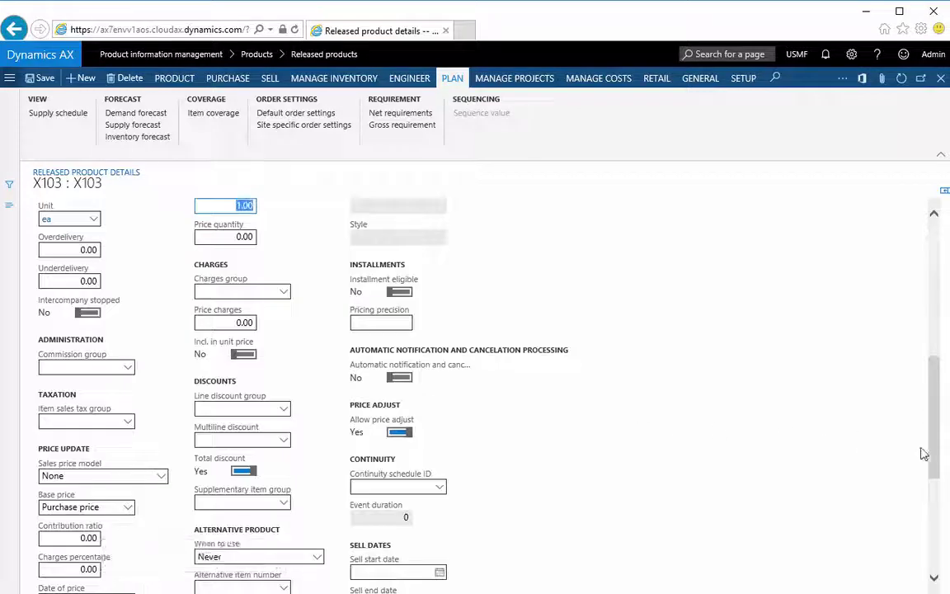
drag(934, 433, 933, 239)
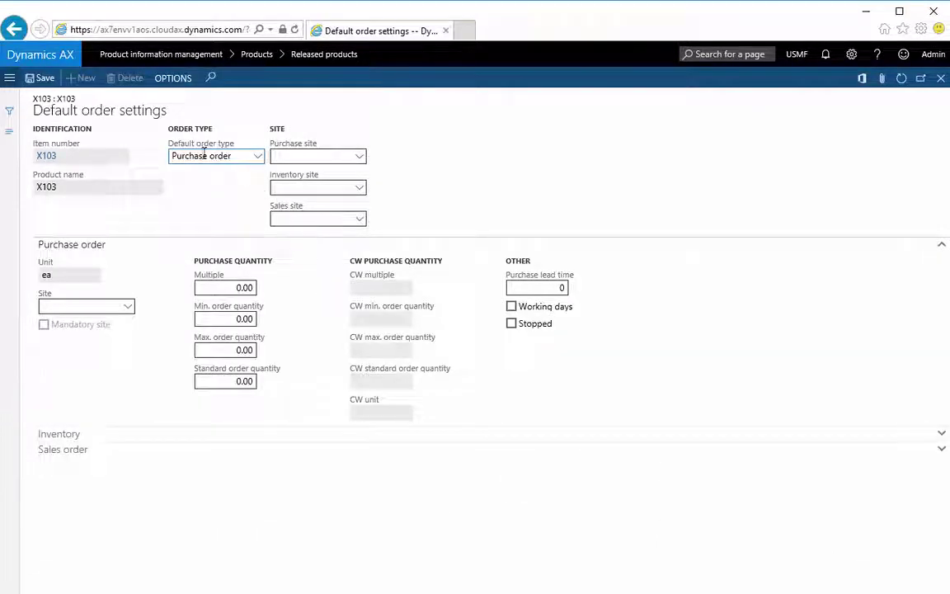
- Set X103's default purchase, inventory and sales sites to 2
text(2)
key(Tab)
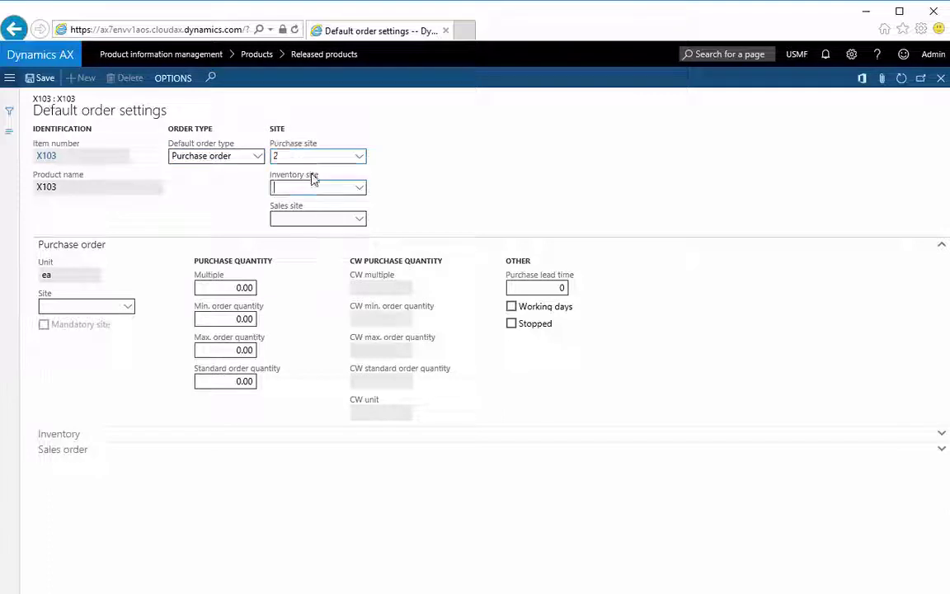
text(2)
key(Tab)
text(2)
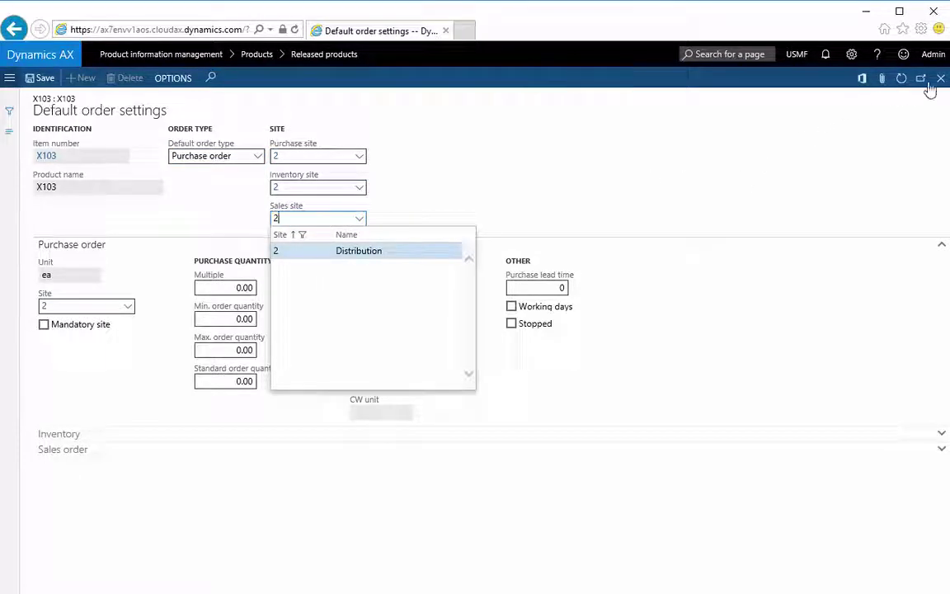
click(500, 171)
key(Escape)
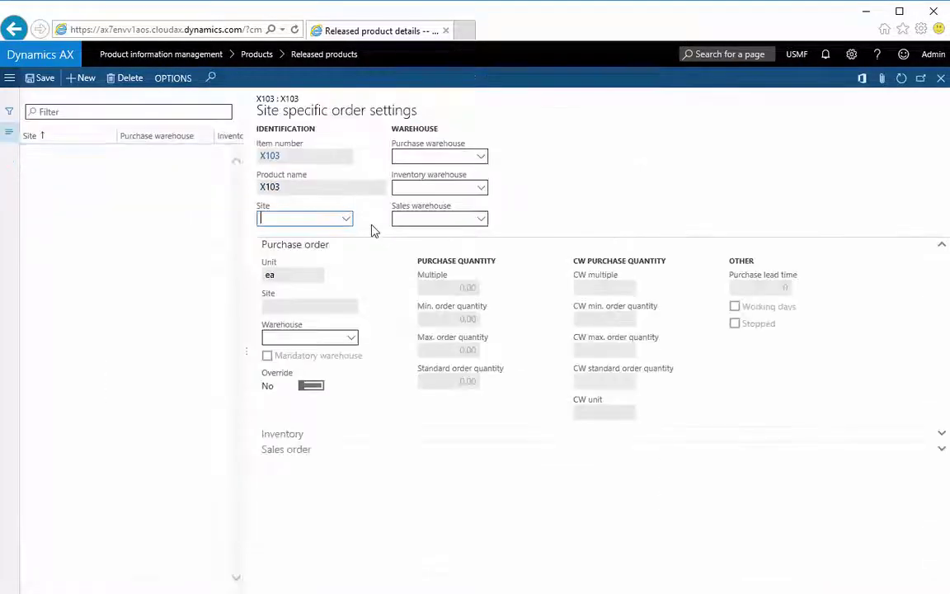
- Add a site 2 order setting with warehouse 21 for purchase, inventory and sales
text(2)
key(Tab)
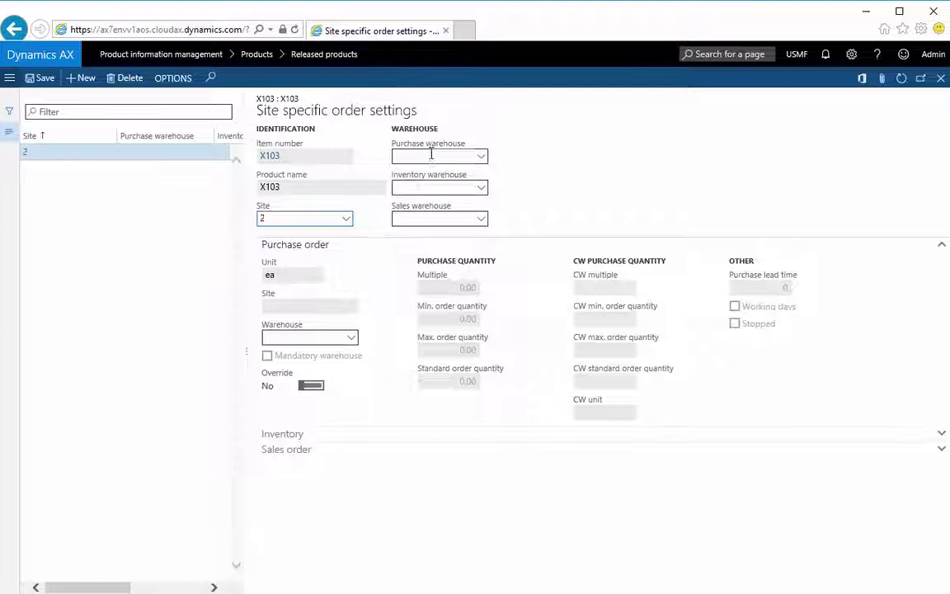
text(21)
key(Tab)
text(21)
key(Tab)
text(21)
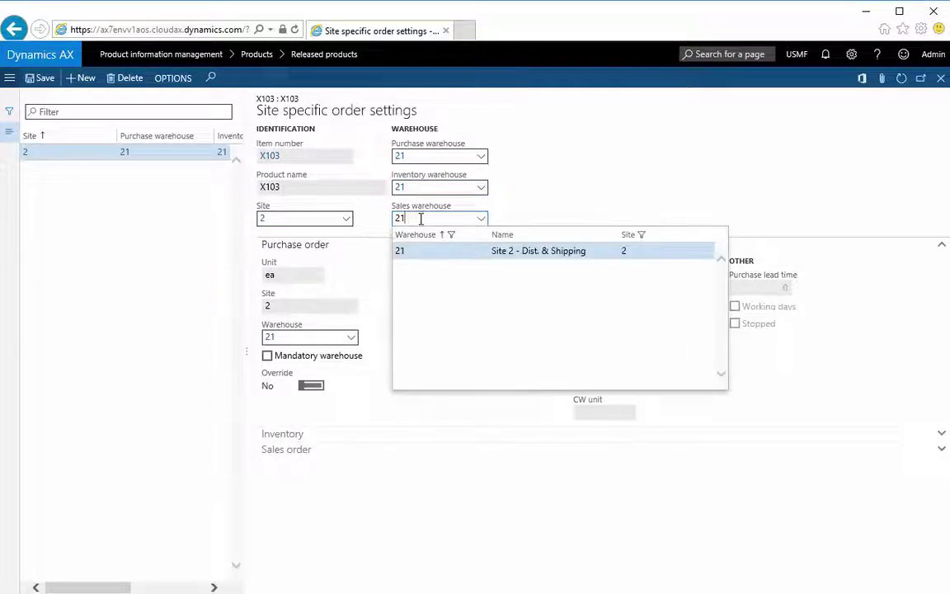
key(Tab)
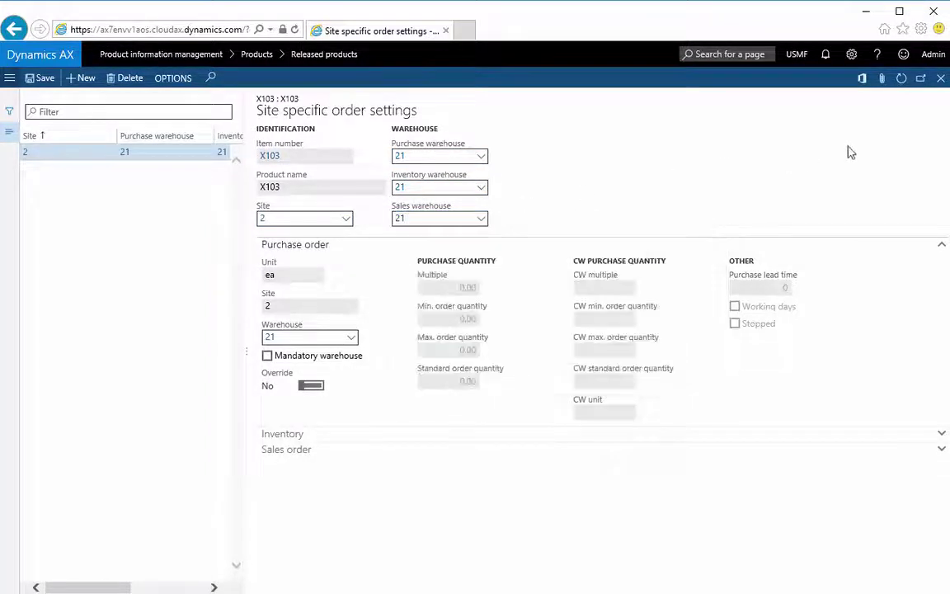
click(940, 78)
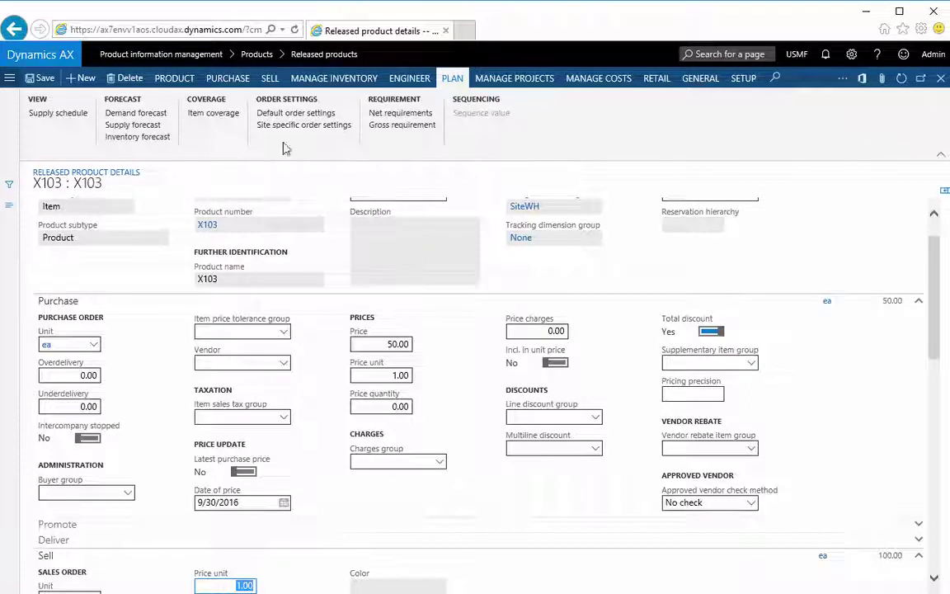
- Leave the site settings and return to the Released products grid, where X103 follows X102
scroll(936, 270, up, 1)
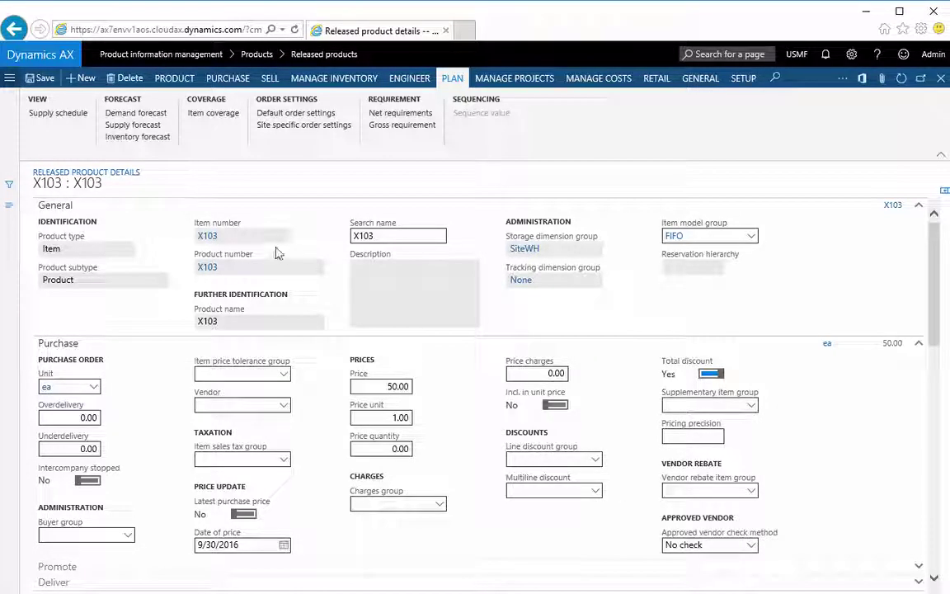
click(171, 79)
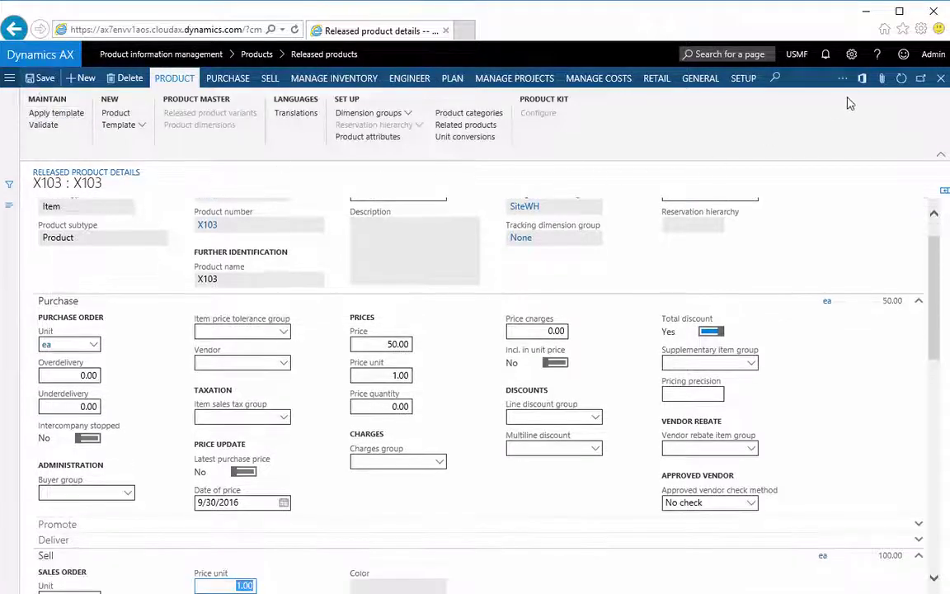
key(Escape)
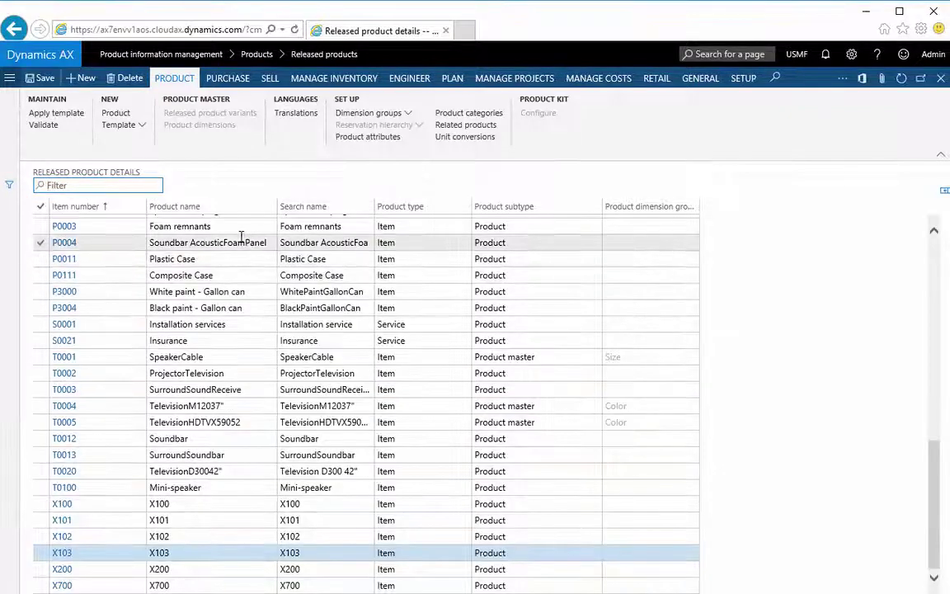
- Filter the released products list to X103, then close the page back to the dashboard
click(70, 186)
text(X103)
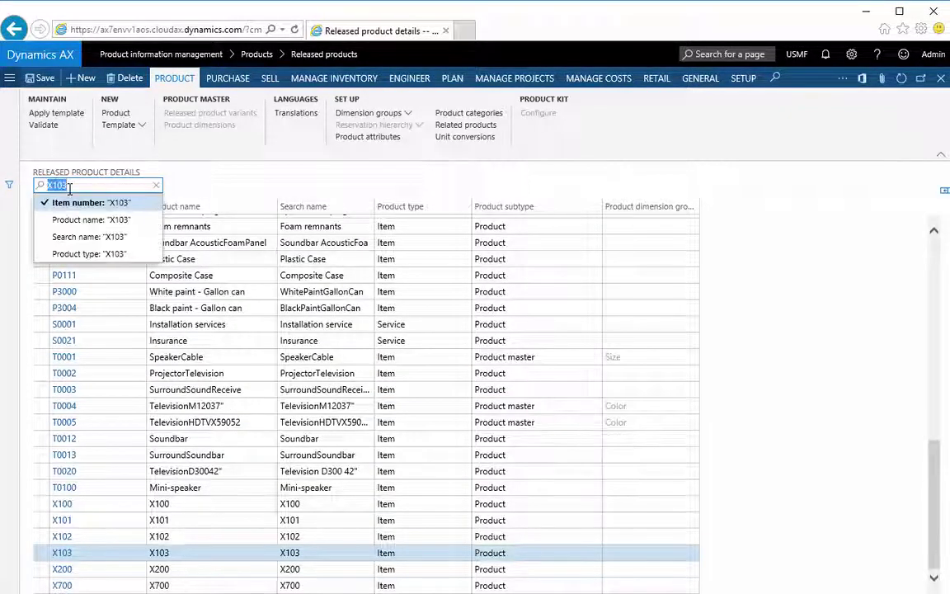
key(Return)
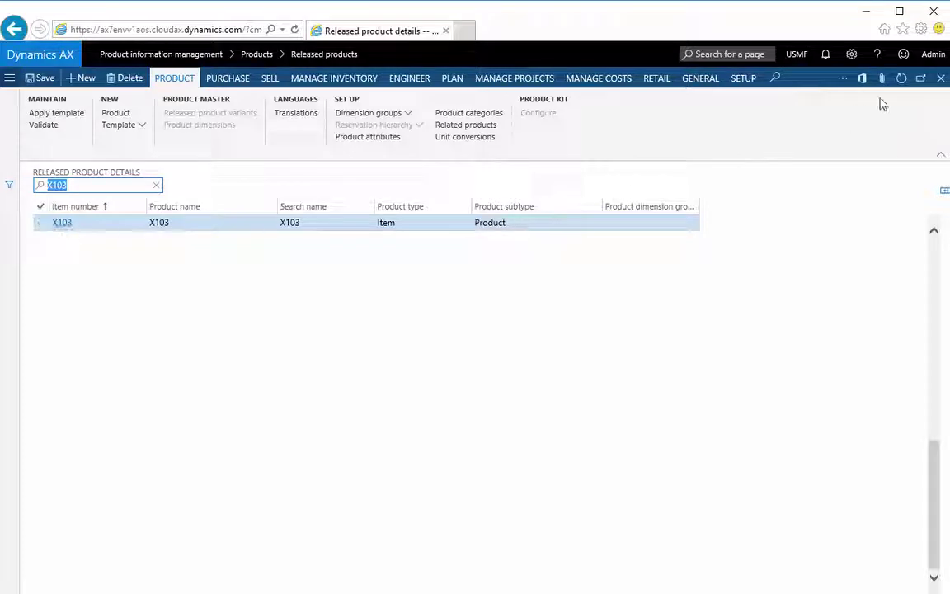
click(941, 78)
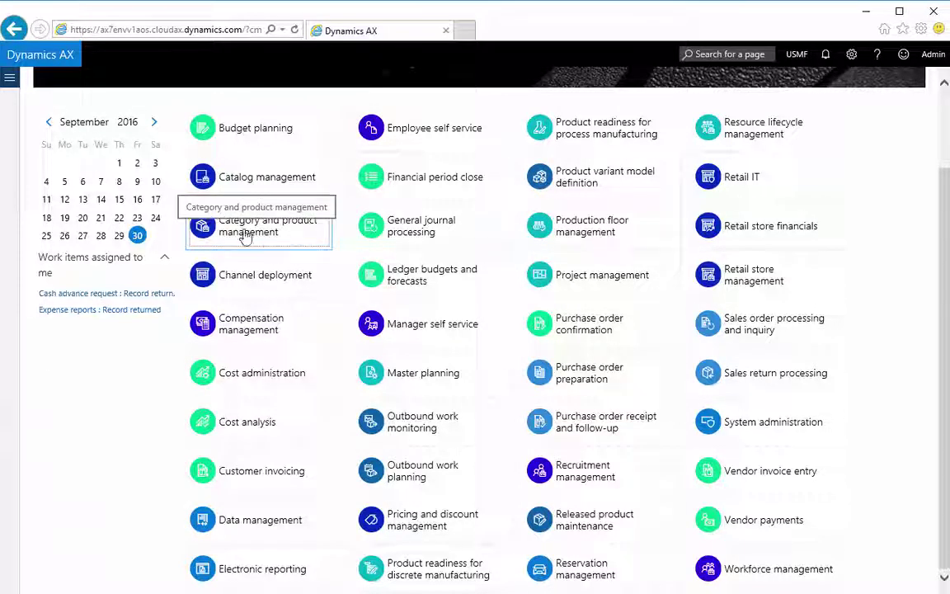
- Open the navigation pane to the Product information management module's pages
click(10, 79)
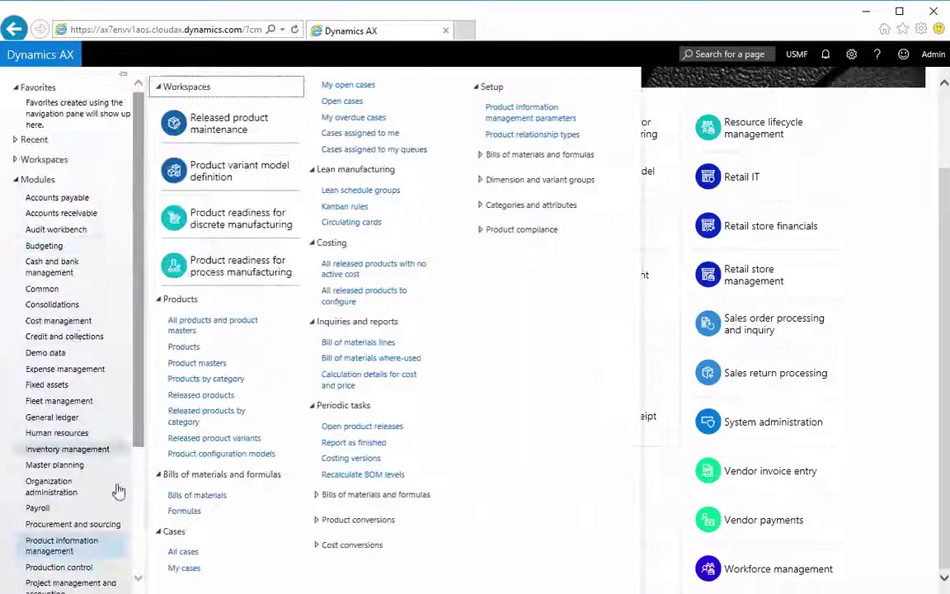